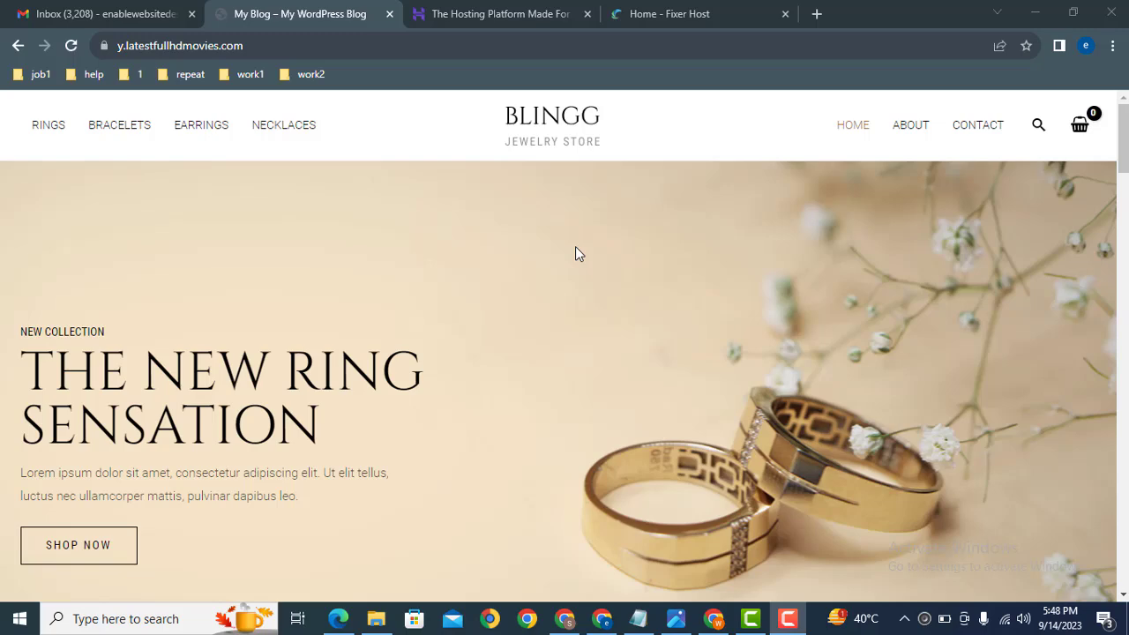
# Step: Switch to the Fixer Host tab and log in to its client area dashboard
pyautogui.click(667, 13)
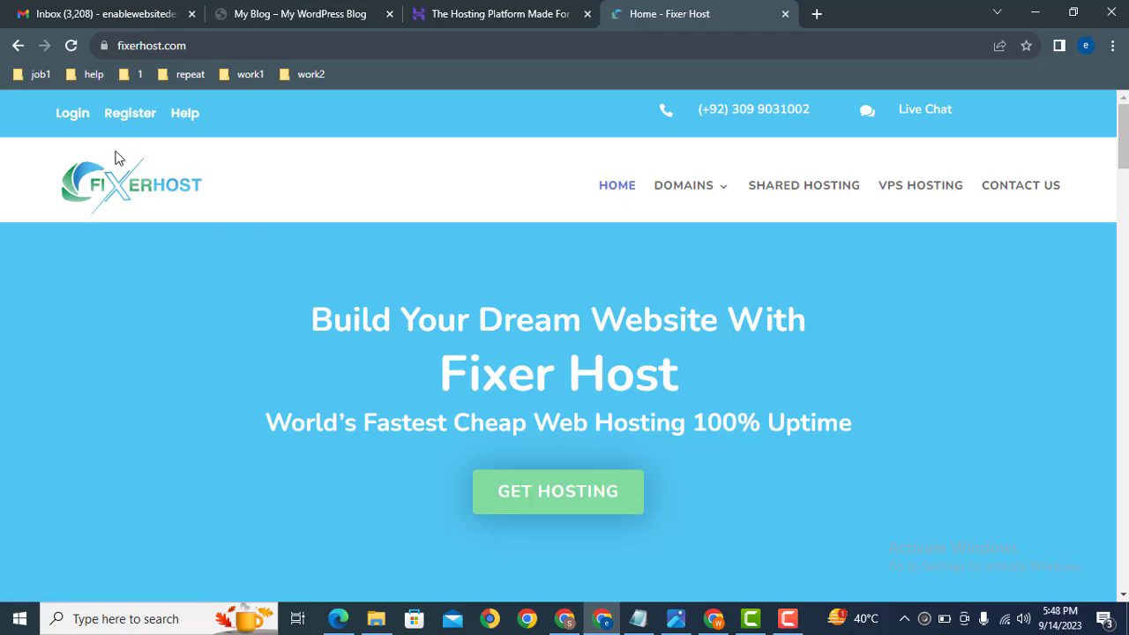
pyautogui.click(71, 117)
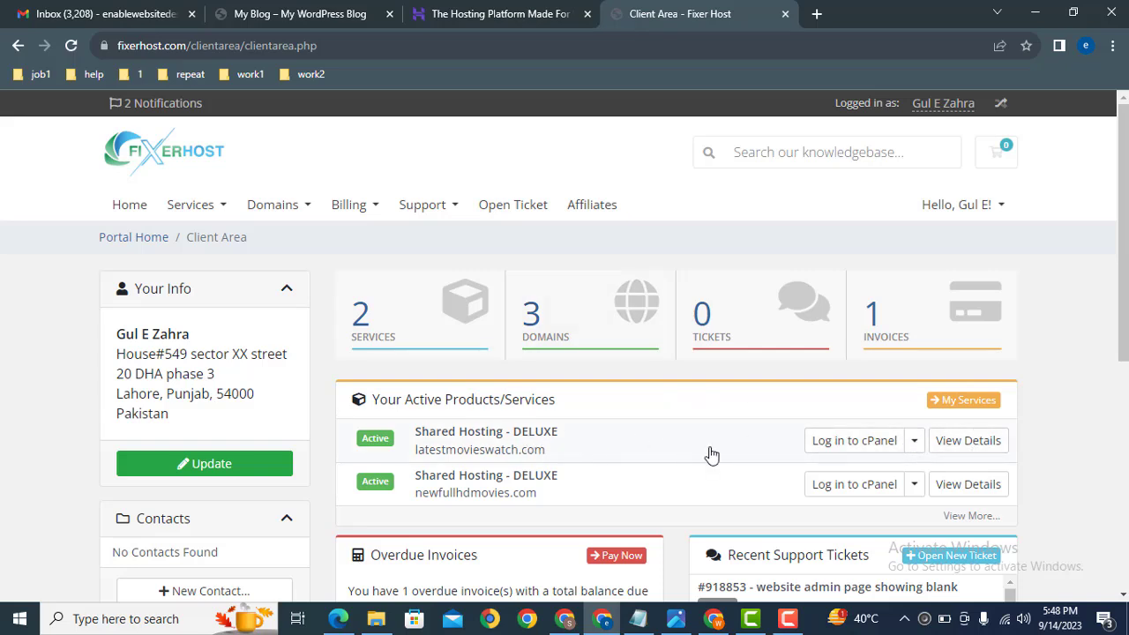
# Step: Enter cPanel for latestmovieswatch.com and open the Domains page listing all 33 domains
pyautogui.click(849, 449)
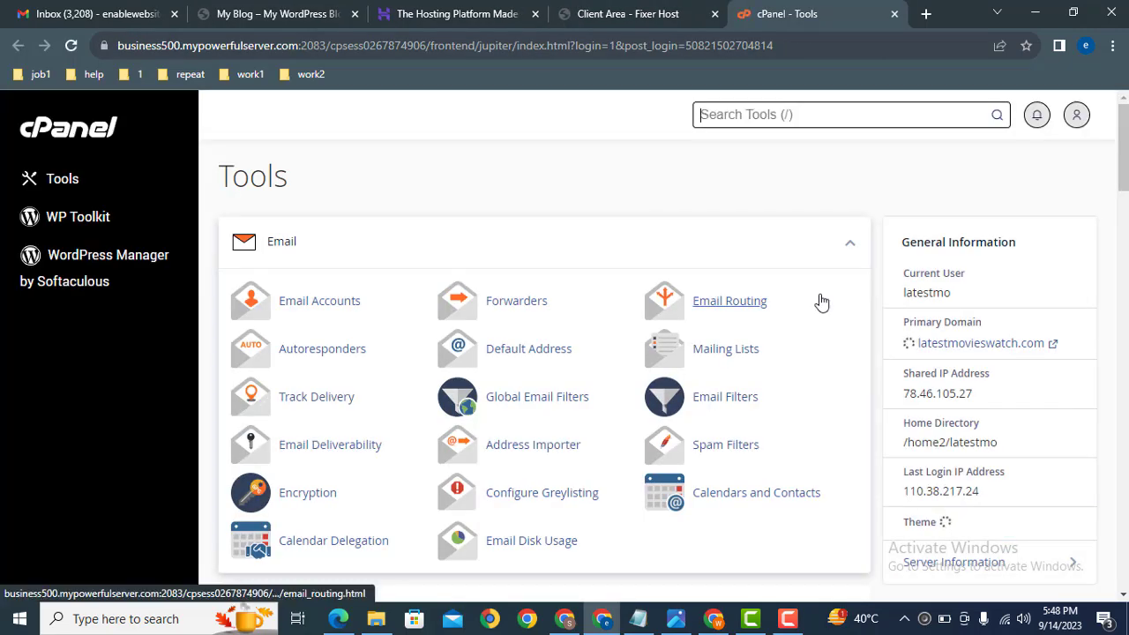
pyautogui.scroll(-10, 1100, 173)
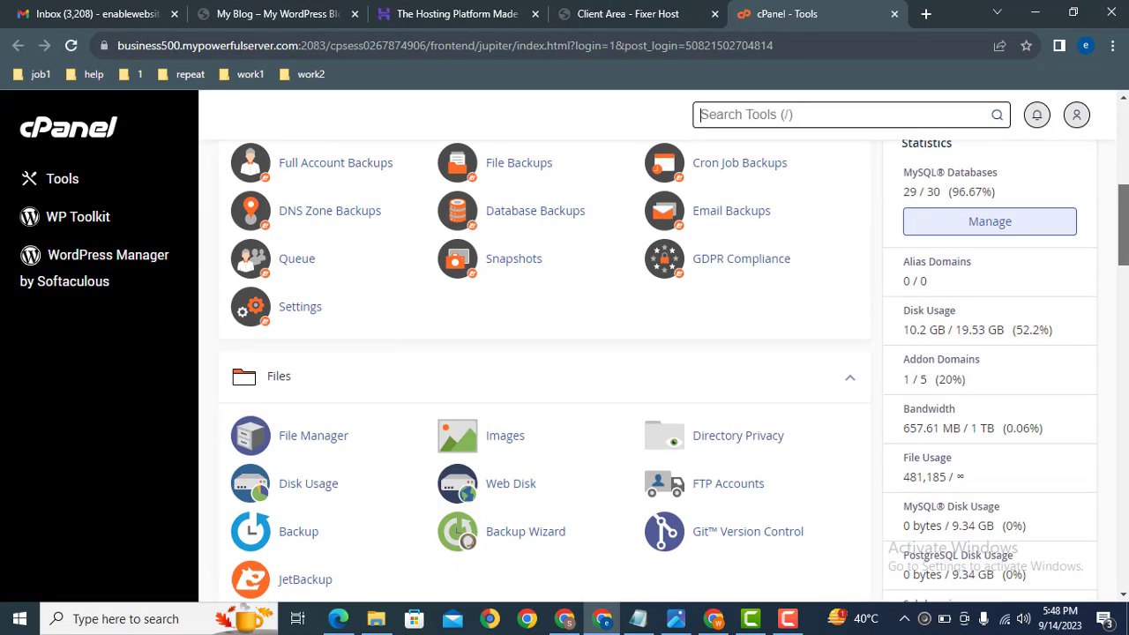
pyautogui.scroll(-2, 460, 436)
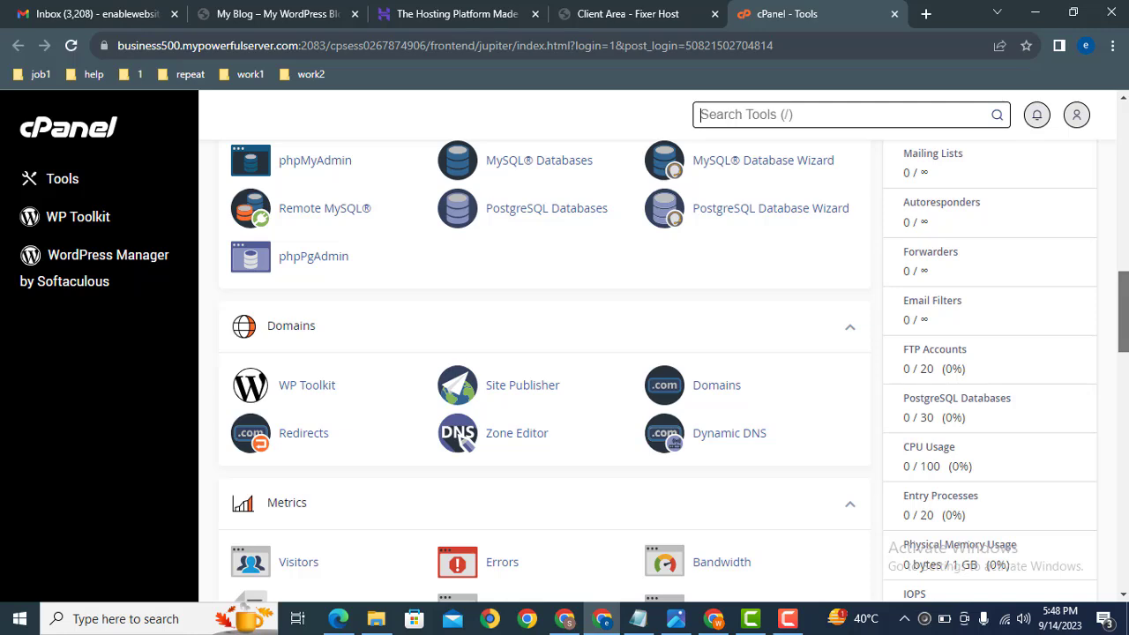
pyautogui.click(716, 388)
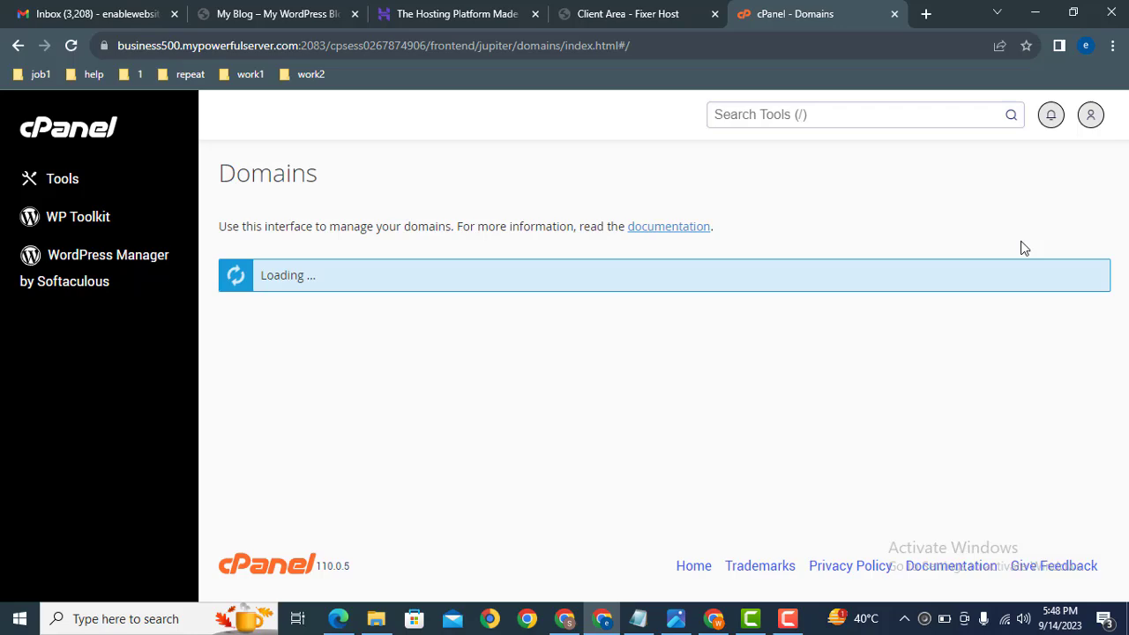
pyautogui.moveTo(1124, 172); pyautogui.dragTo(1124, 133)
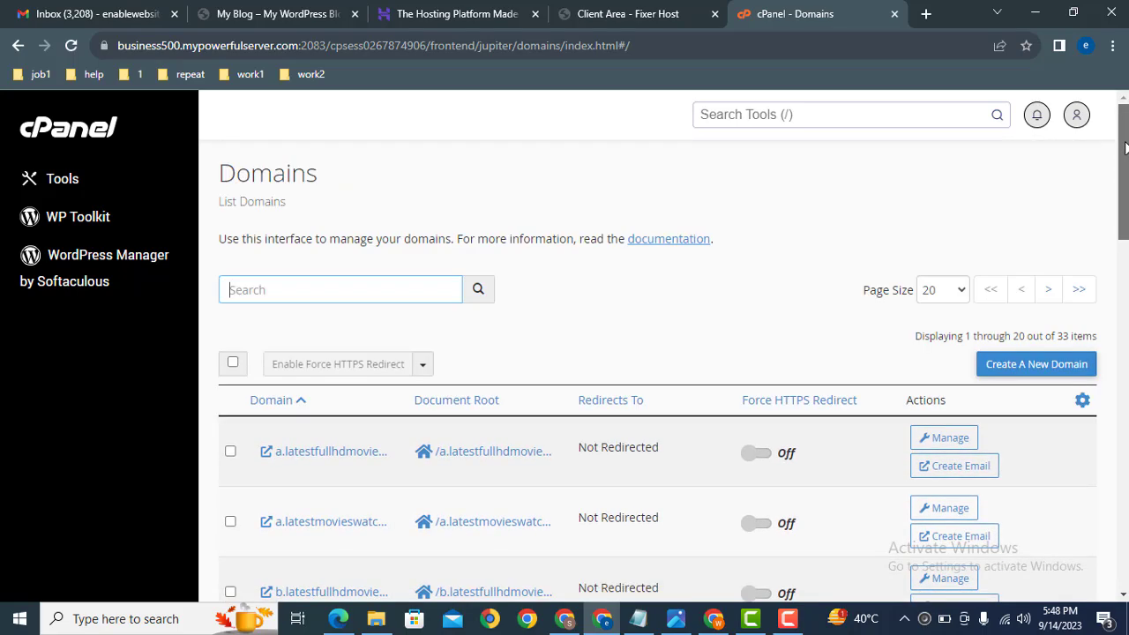
pyautogui.click(1028, 363)
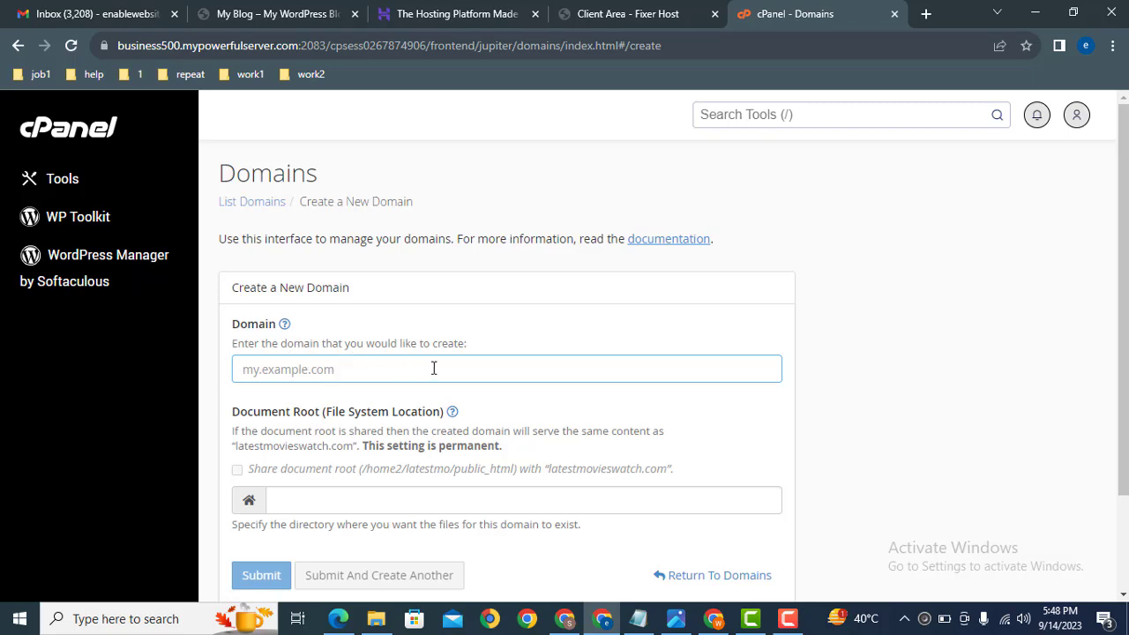
pyautogui.write('latestfullhdmovies')
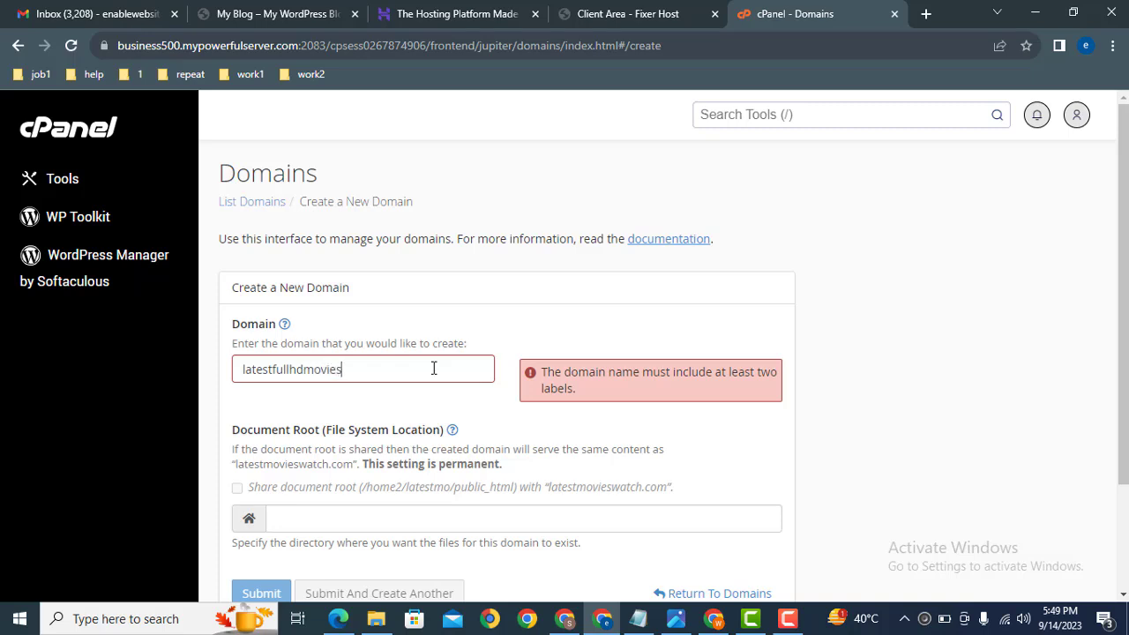
pyautogui.write('.com')
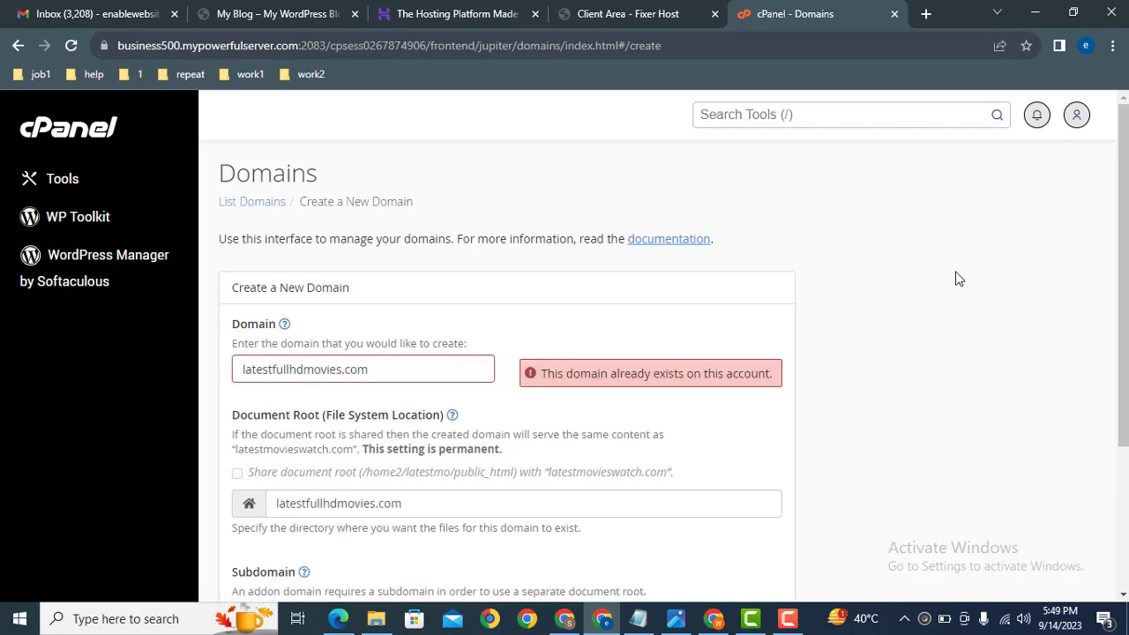
pyautogui.scroll(-1, 1120, 318)
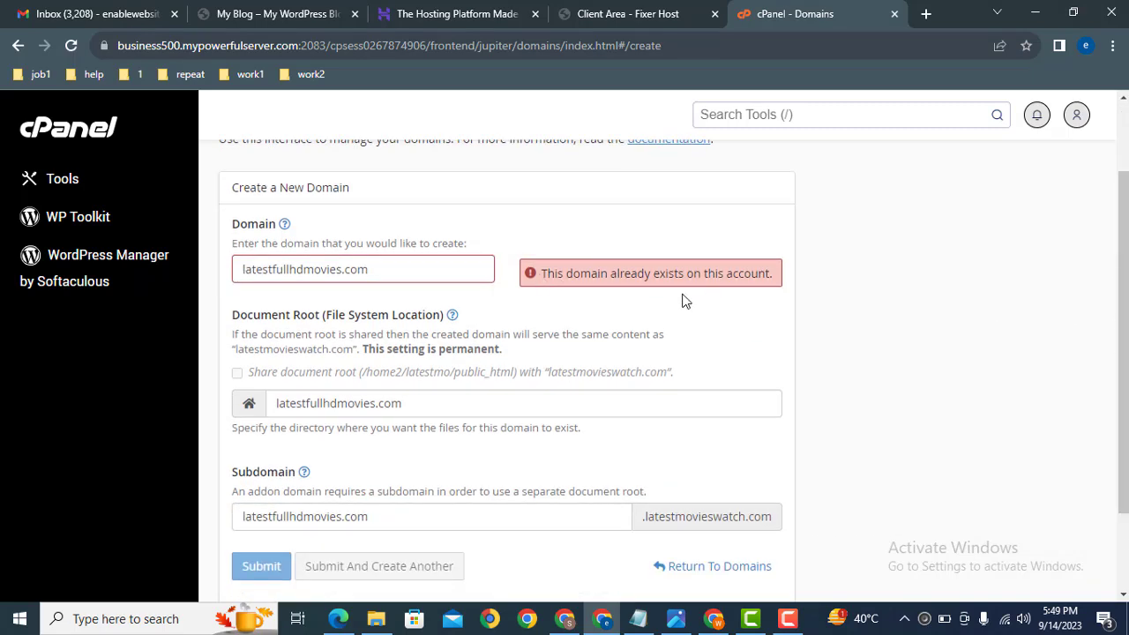
pyautogui.tripleClick(352, 269)
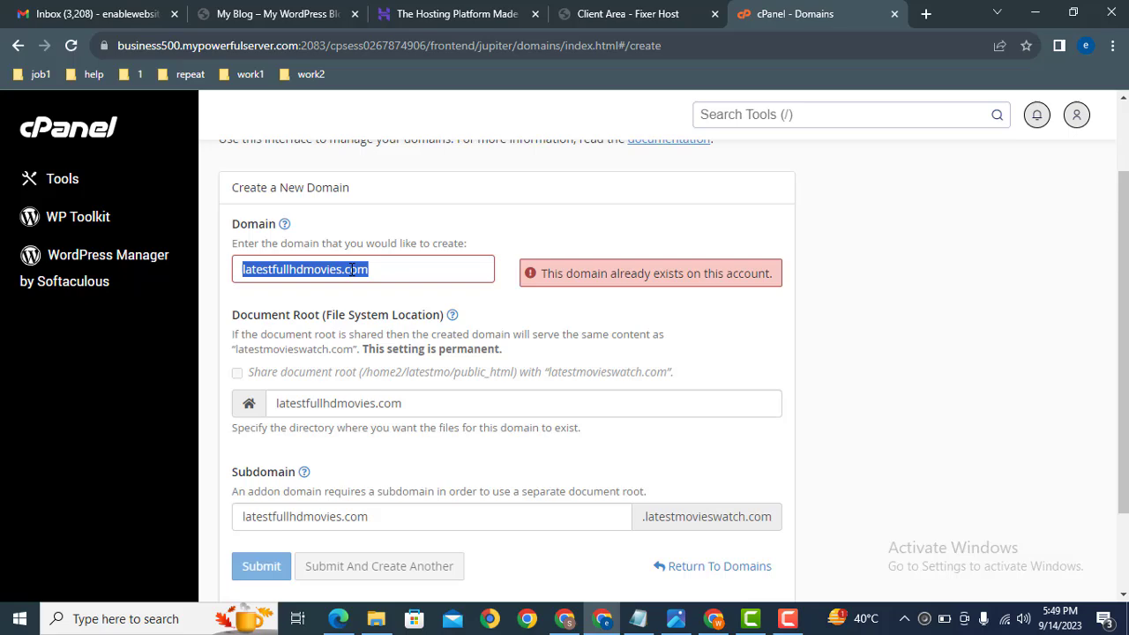
pyautogui.press('BackSpace')
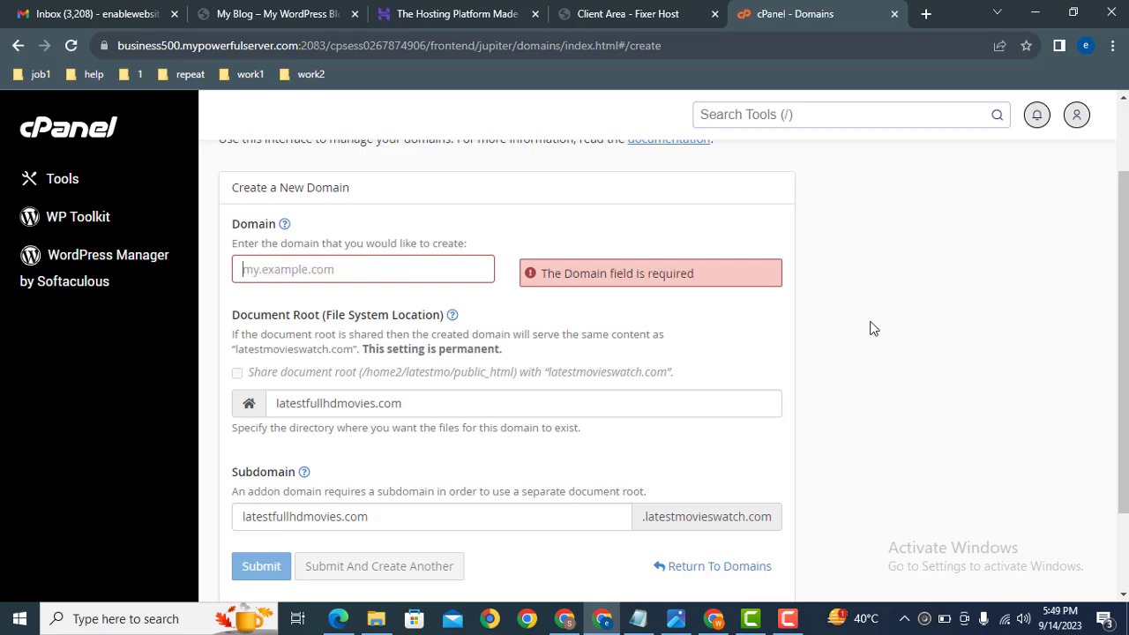
pyautogui.scroll(-1, 1073, 355)
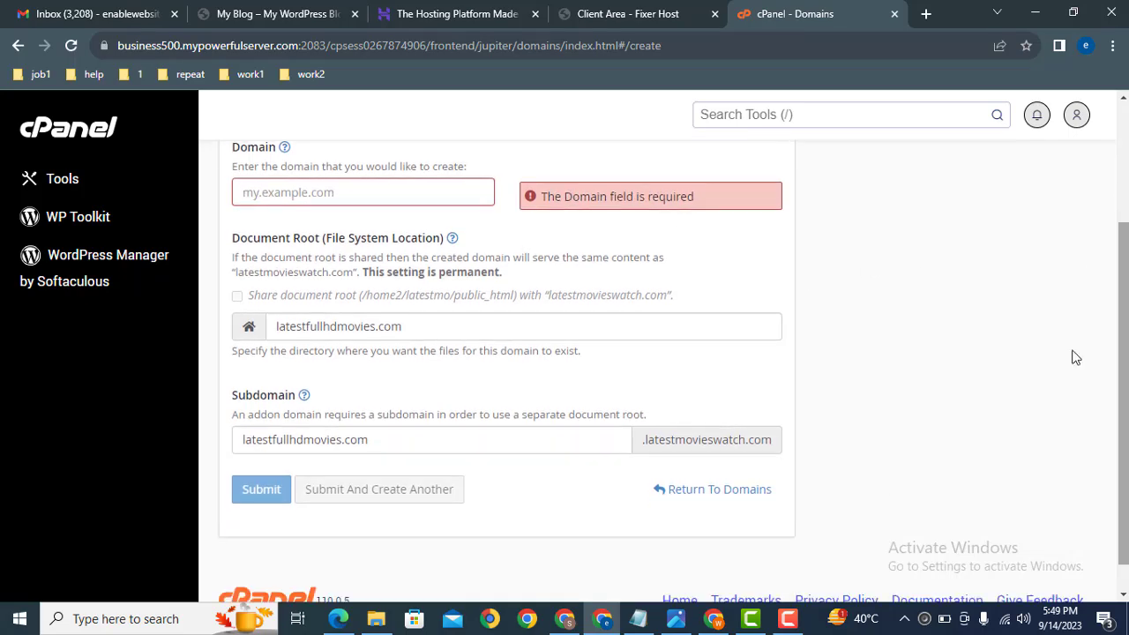
pyautogui.click(690, 499)
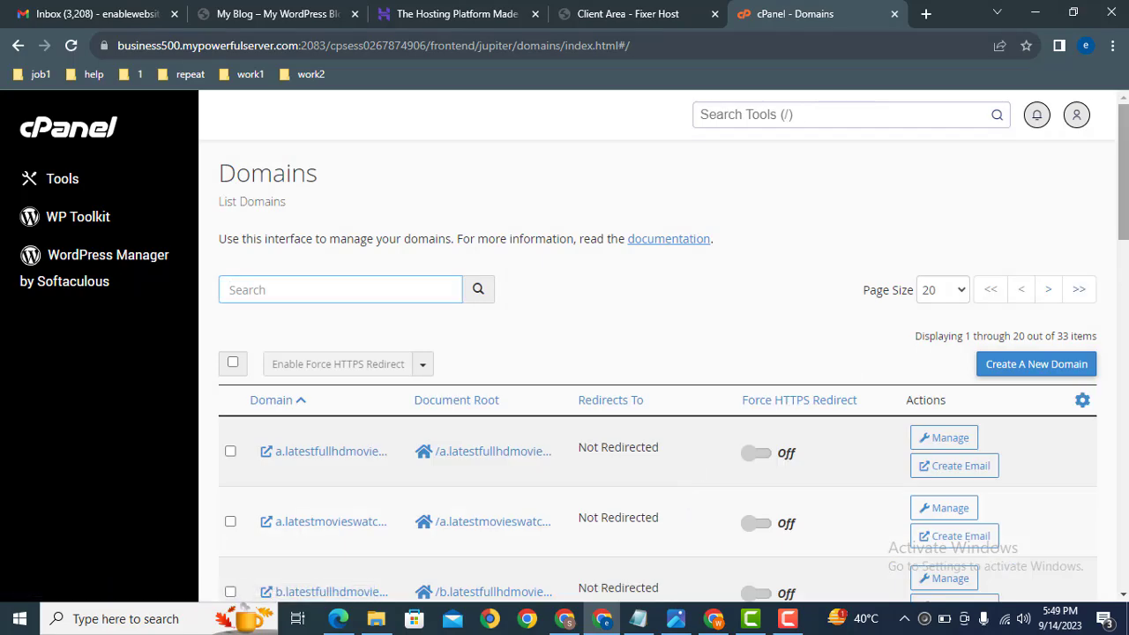
# Step: Confirm latestfullhdmovies.com is listed in cPanel's domains, then move to the Hostinger tab
pyautogui.scroll(-10, 657, 370)
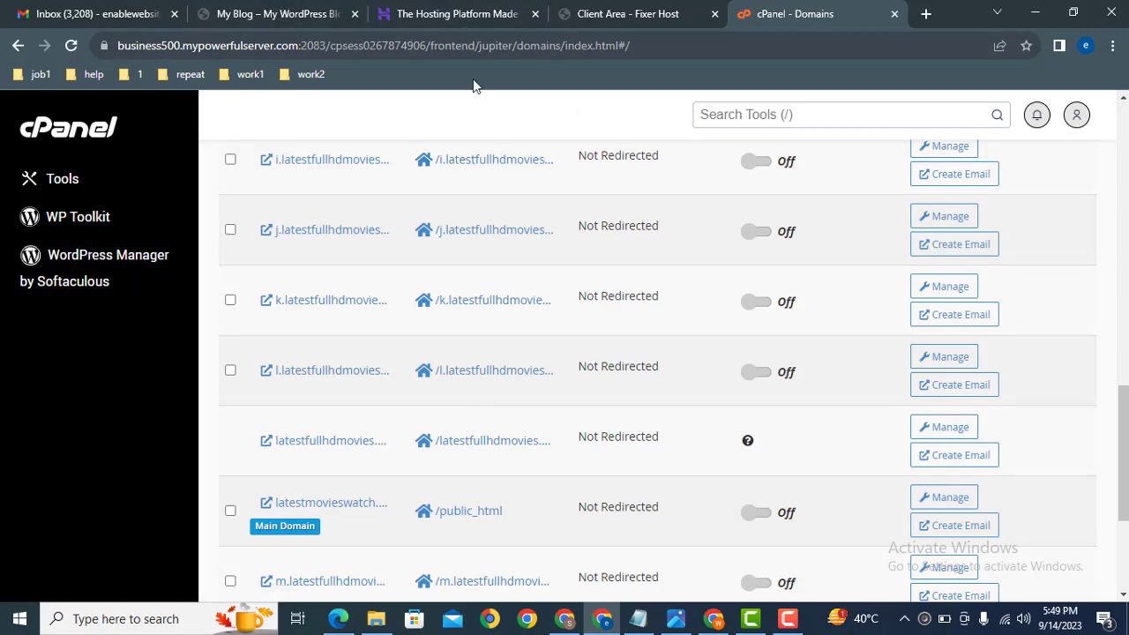
pyautogui.click(447, 13)
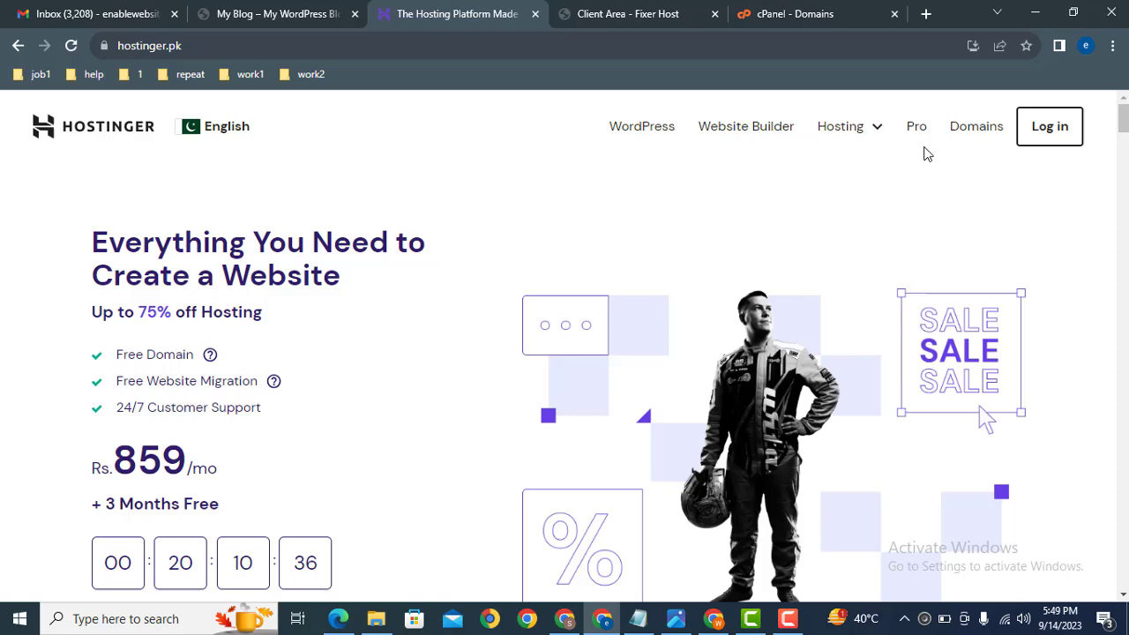
# Step: Sign in to Hostinger with Google and manage the latestfullhdmovies.com domain
pyautogui.click(1061, 130)
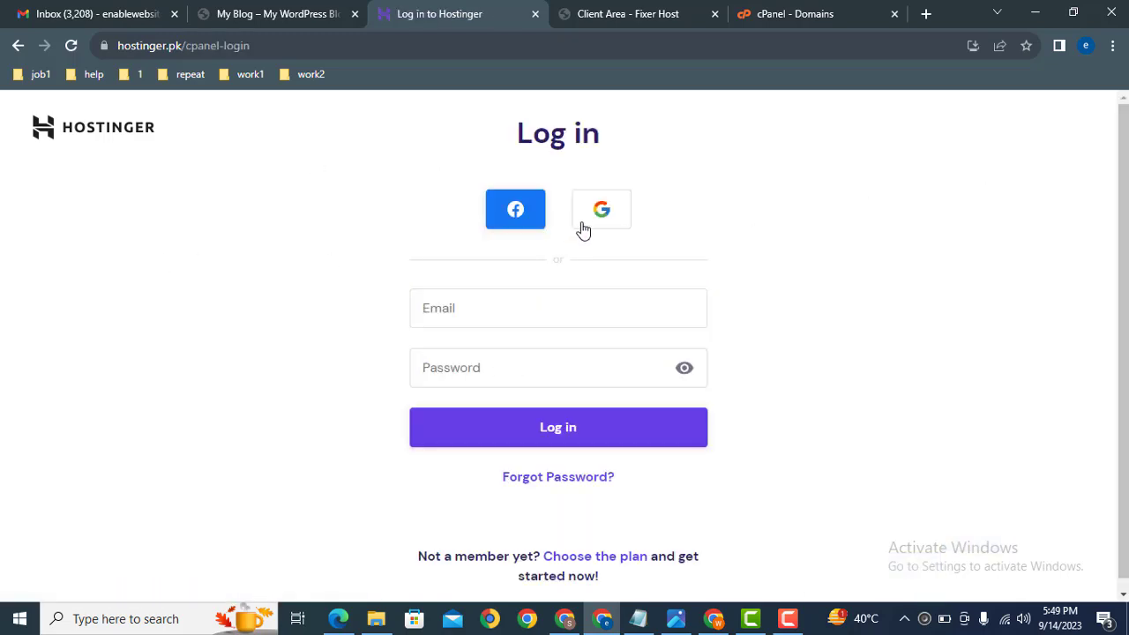
pyautogui.click(600, 213)
pyautogui.click(653, 13)
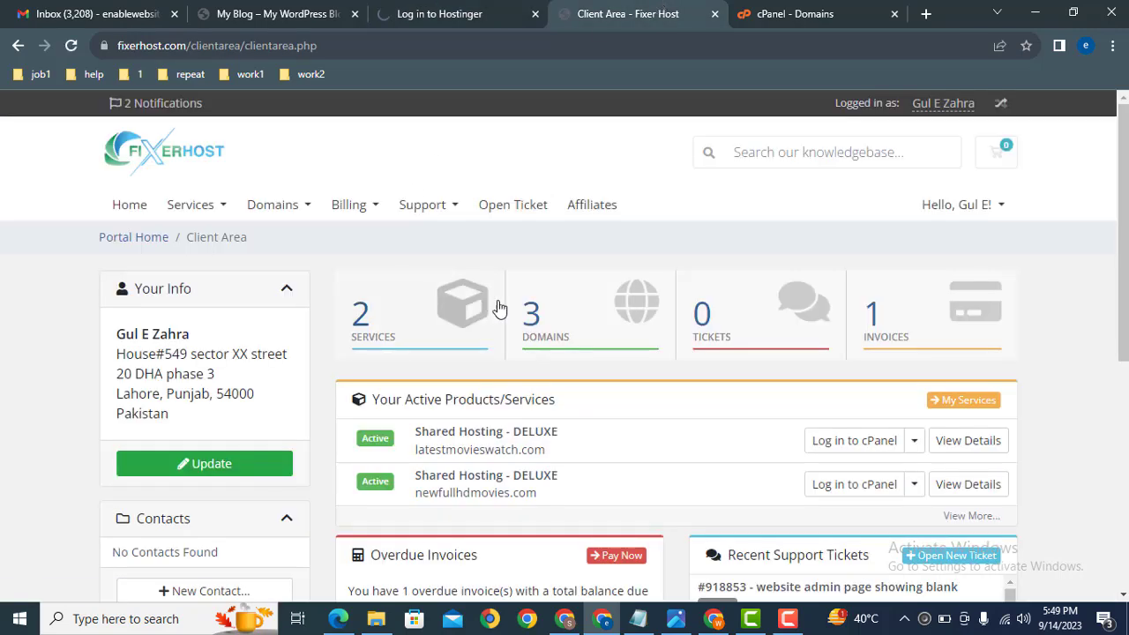
pyautogui.click(419, 9)
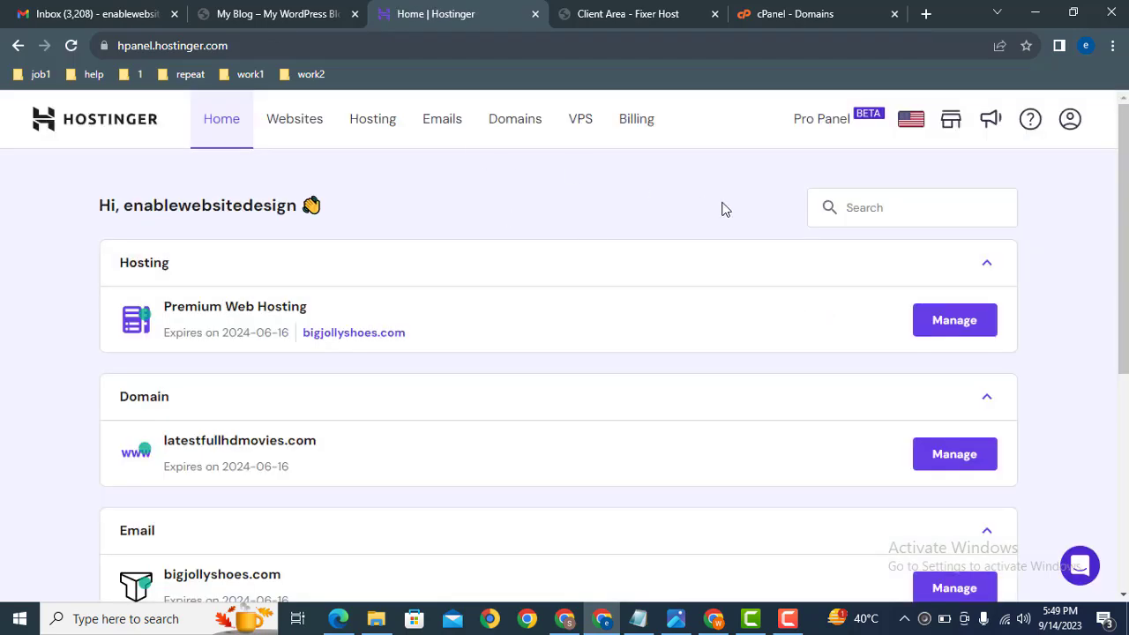
pyautogui.scroll(-2, 875, 264)
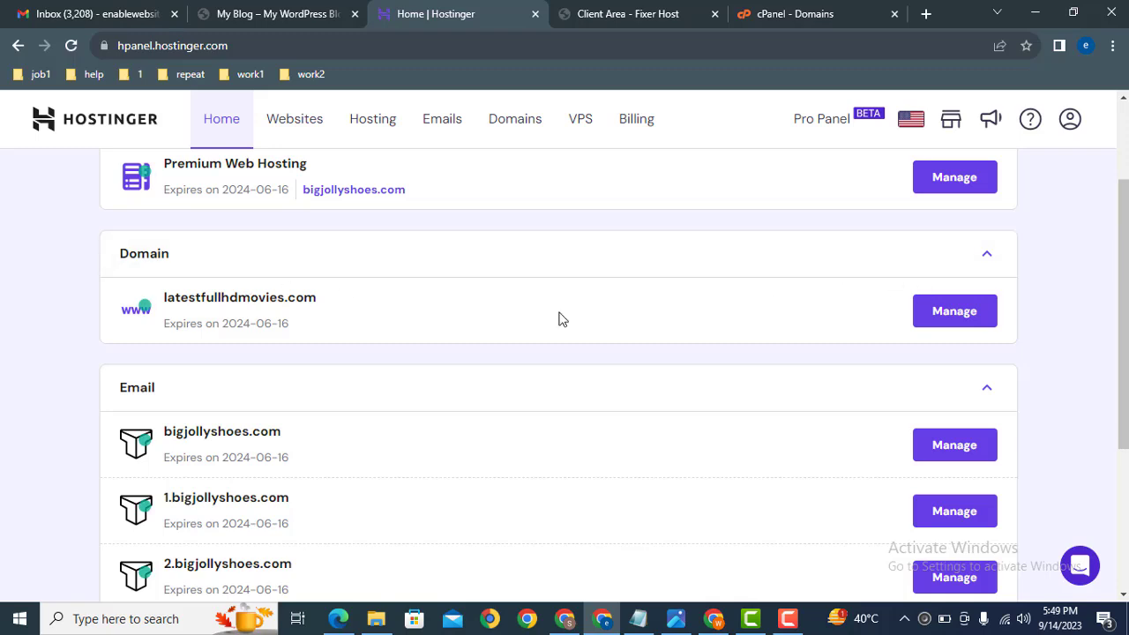
pyautogui.click(961, 323)
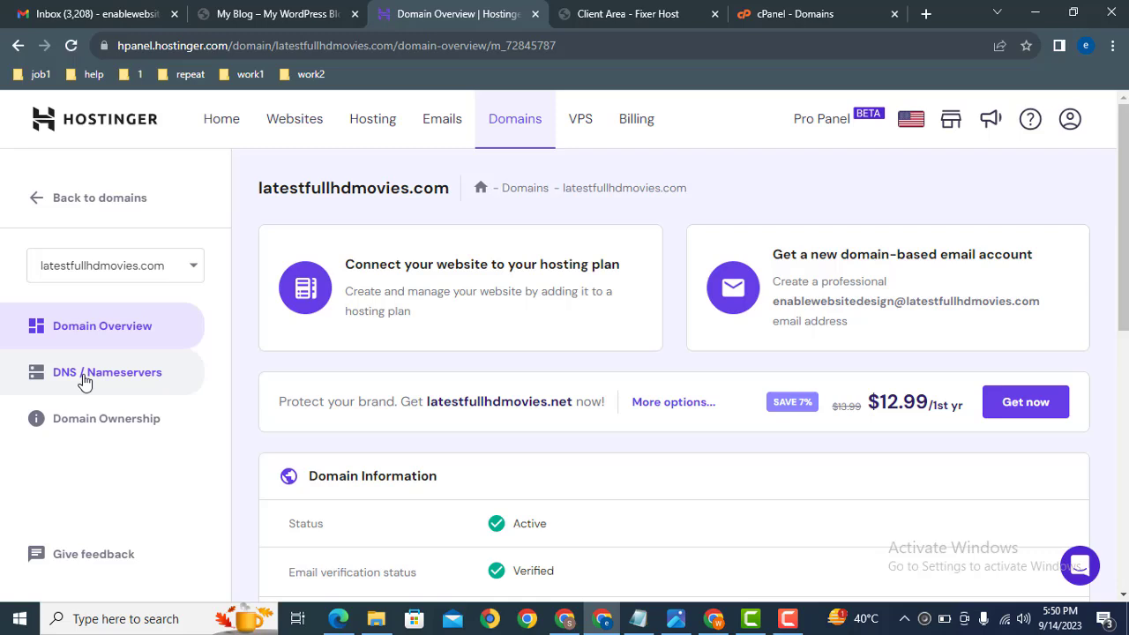
# Step: Bring up Change Nameservers for latestfullhdmovies.com showing ns1.fixerhost.com and ns2.fixerhost.com
pyautogui.click(112, 382)
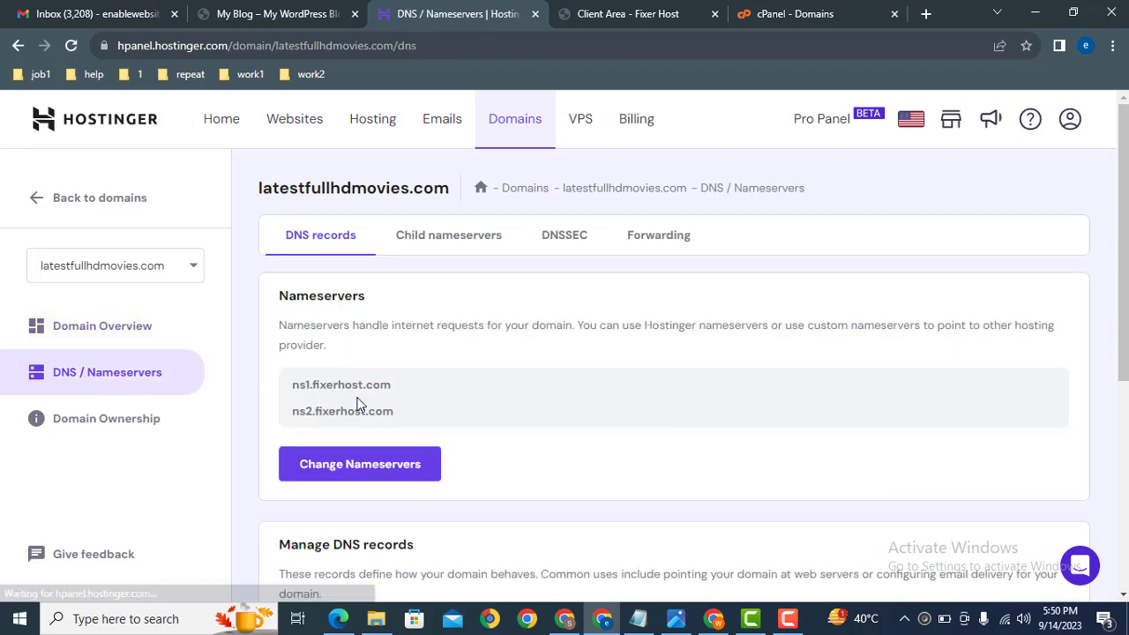
pyautogui.click(401, 463)
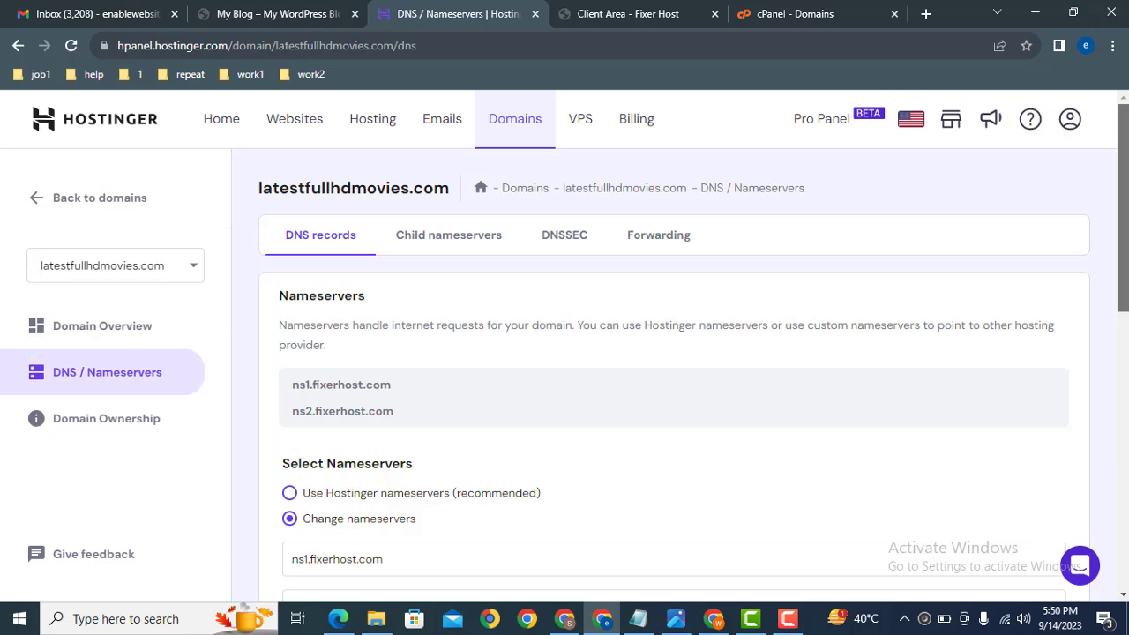
pyautogui.scroll(-3, 941, 317)
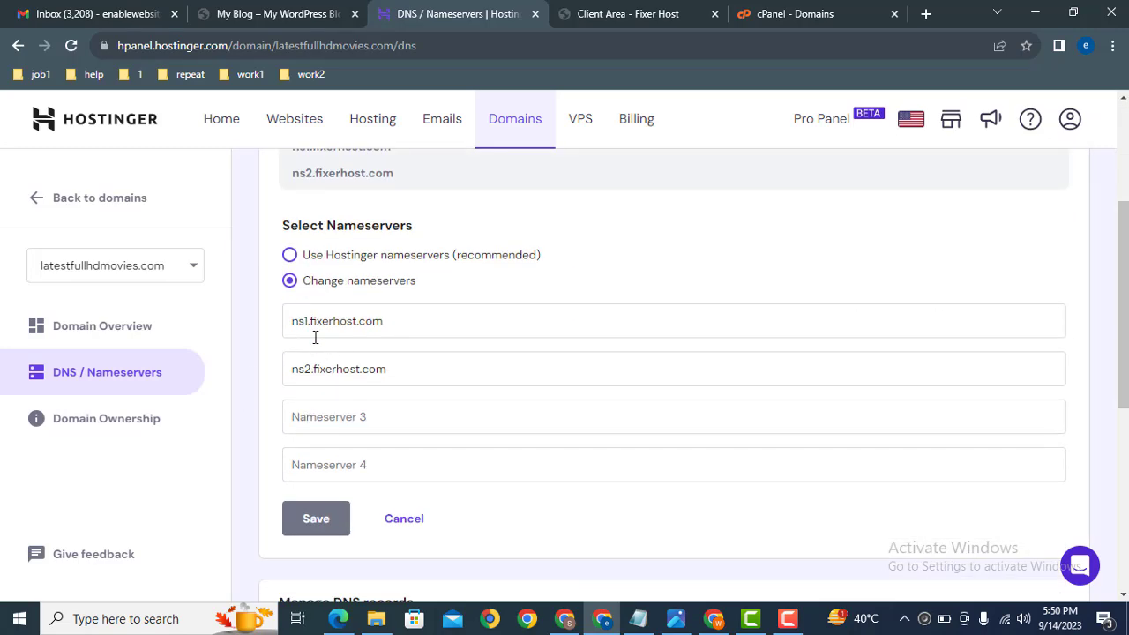
pyautogui.click(618, 10)
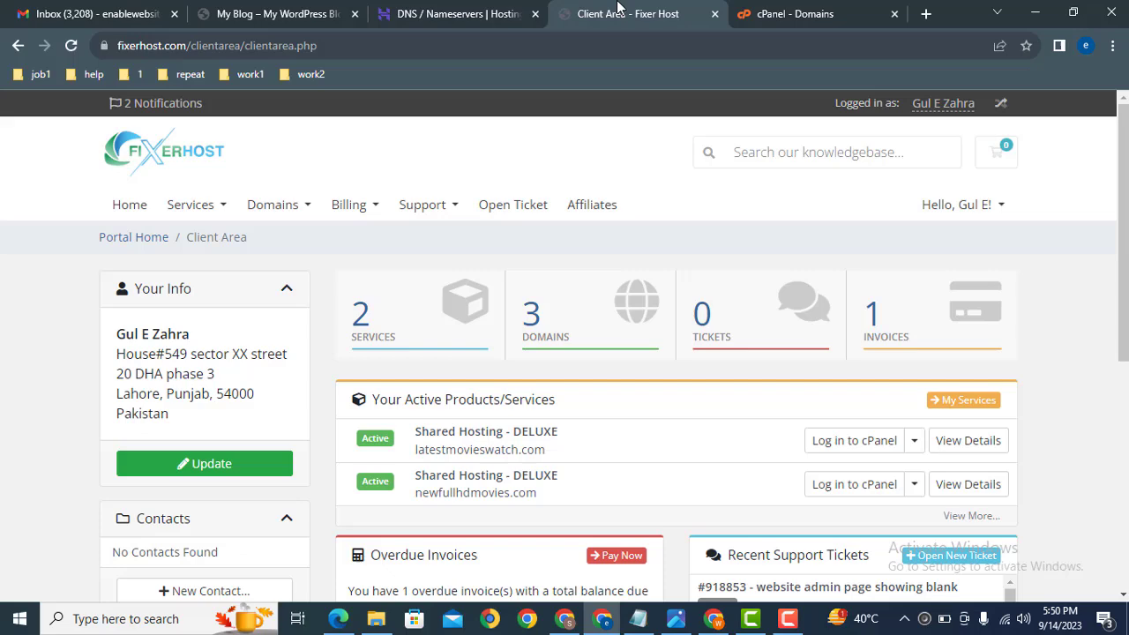
pyautogui.click(484, 9)
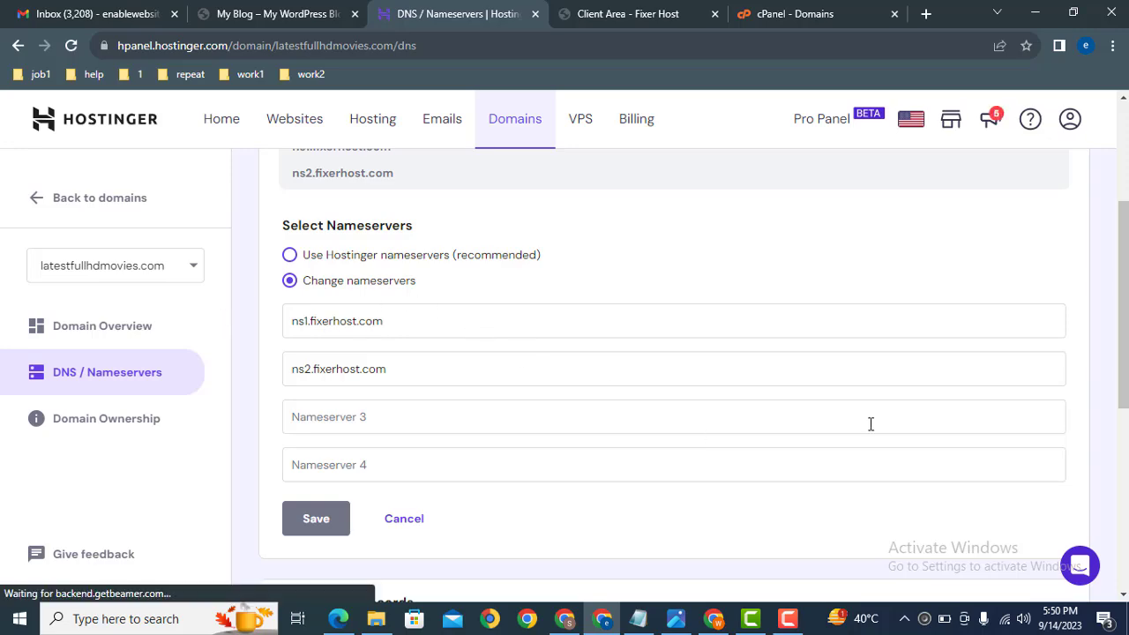
pyautogui.click(678, 617)
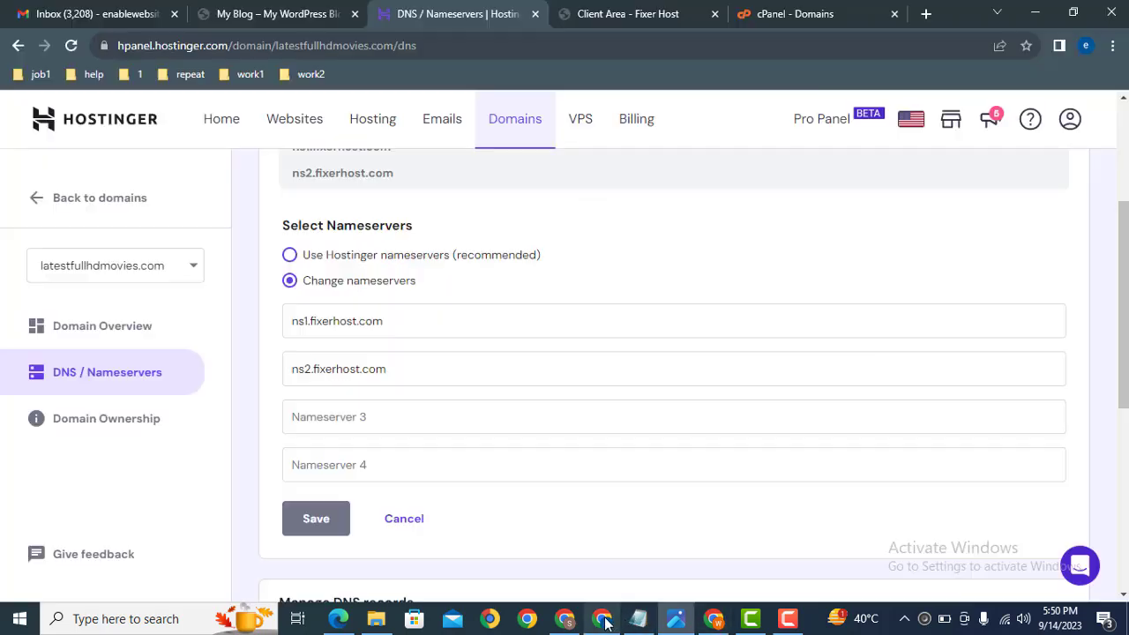
pyautogui.click(602, 620)
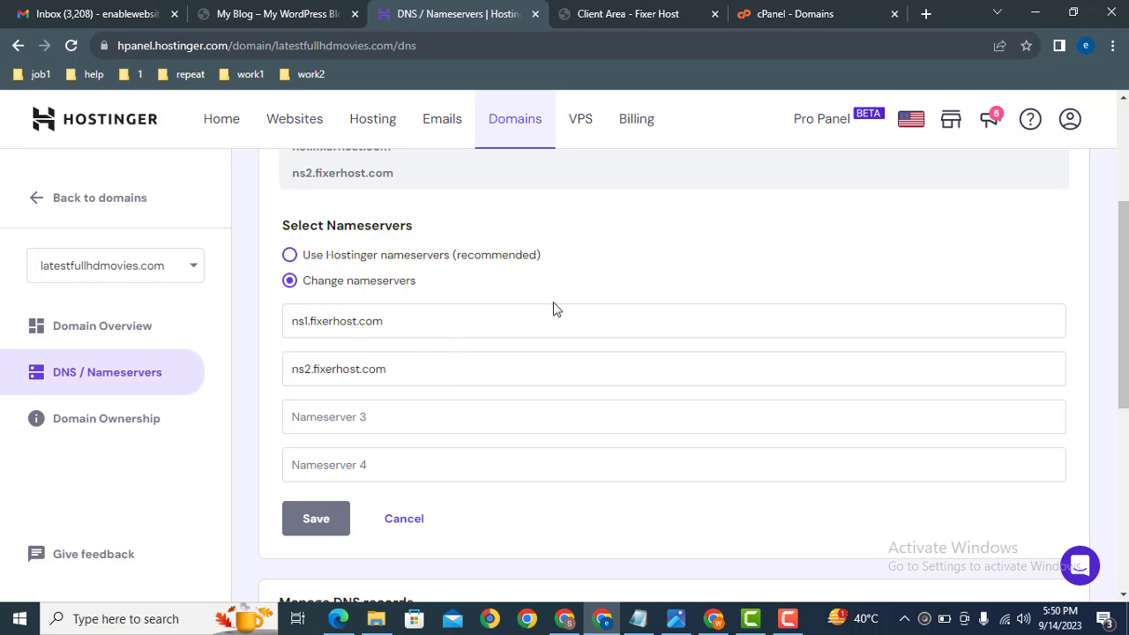
# Step: Return to cPanel's main Tools page and scroll down to the Softaculous Apps Installer scripts
pyautogui.click(643, 12)
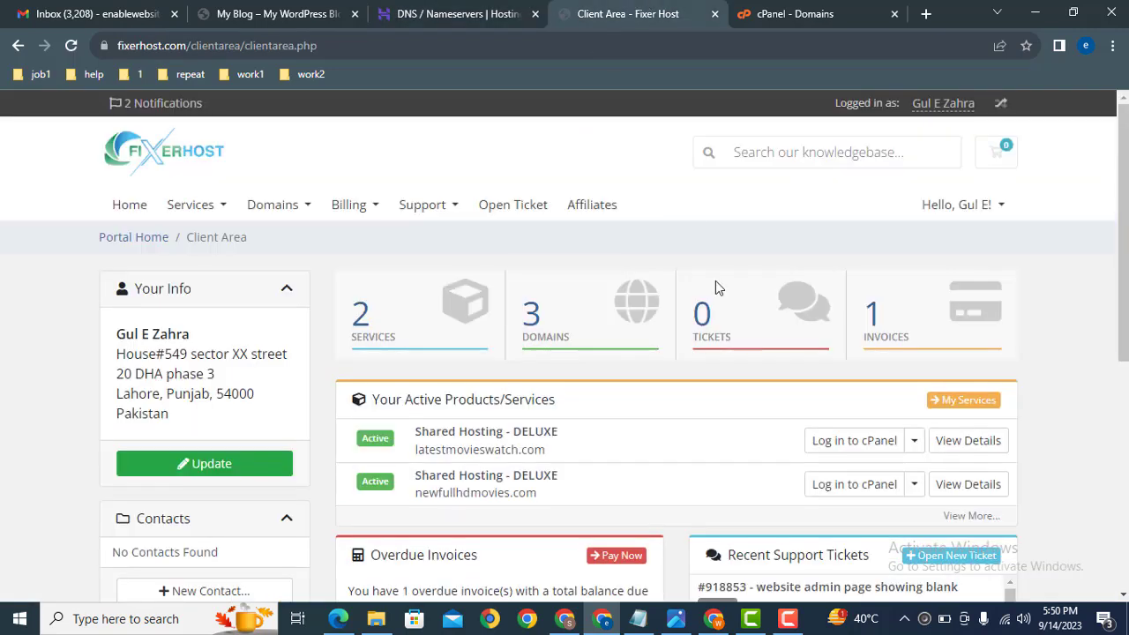
pyautogui.click(807, 11)
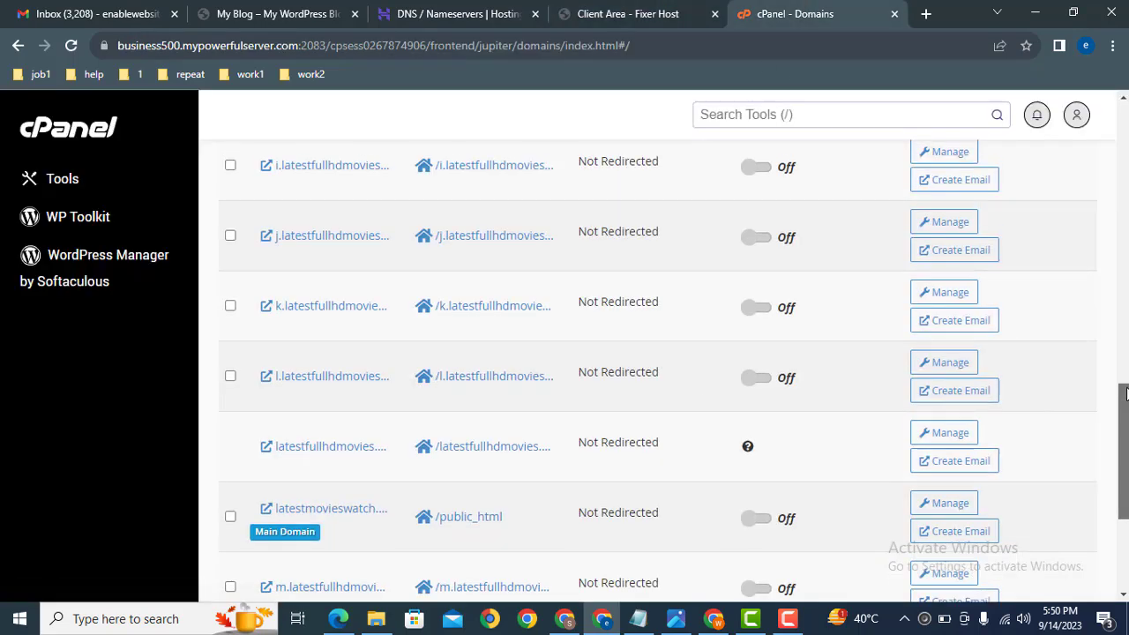
pyautogui.moveTo(1123, 455); pyautogui.dragTo(1117, 203)
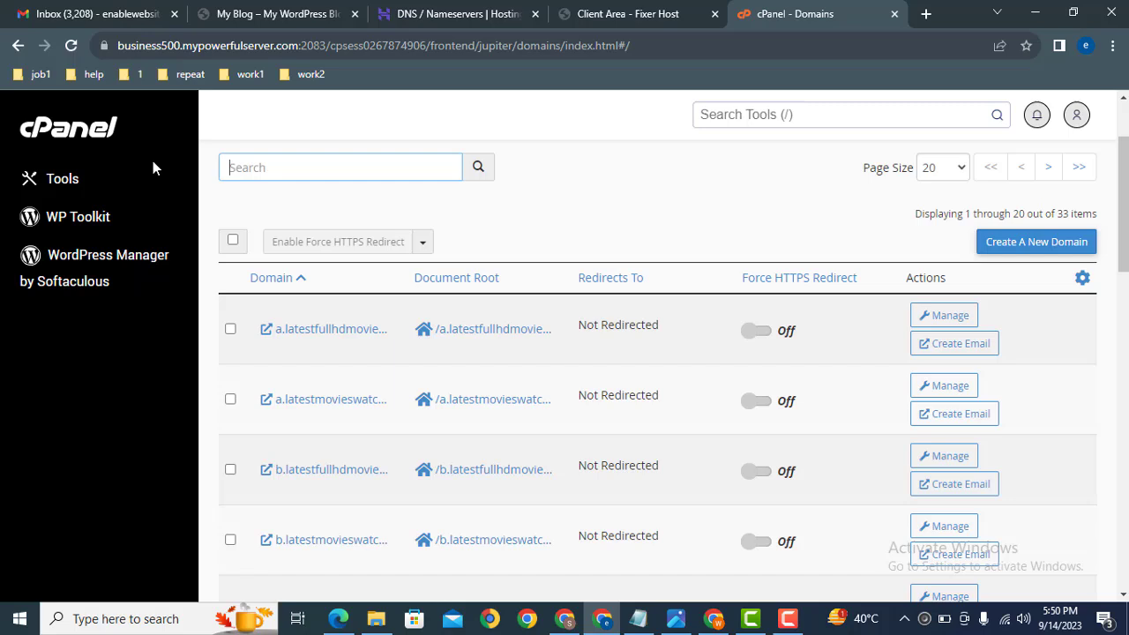
pyautogui.click(59, 121)
pyautogui.click(69, 128)
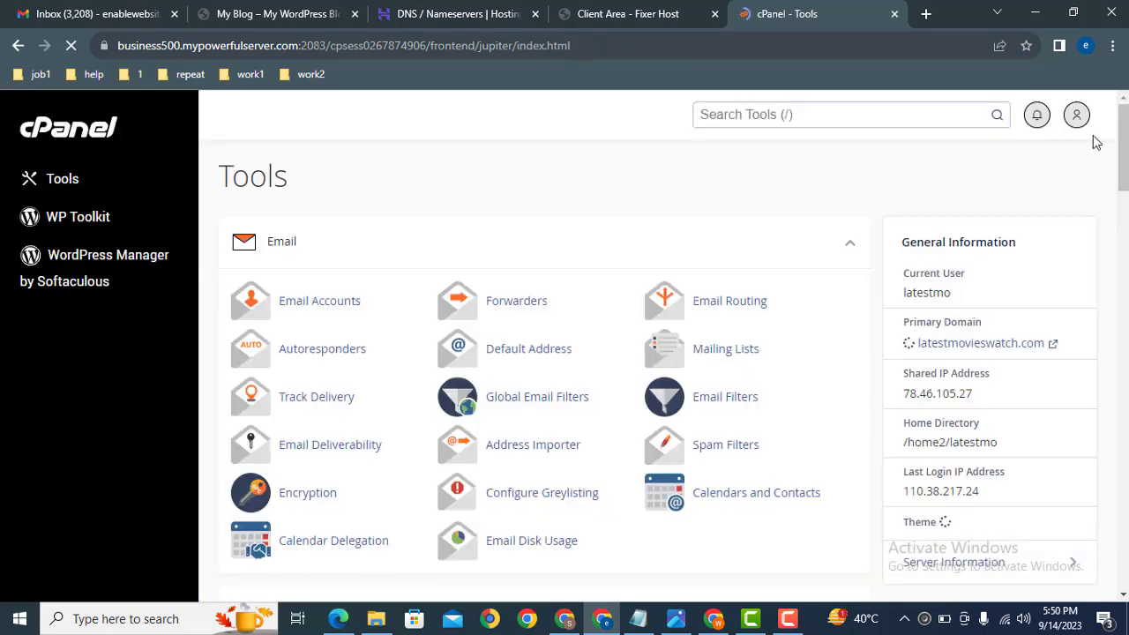
pyautogui.moveTo(1123, 145); pyautogui.dragTo(1123, 549)
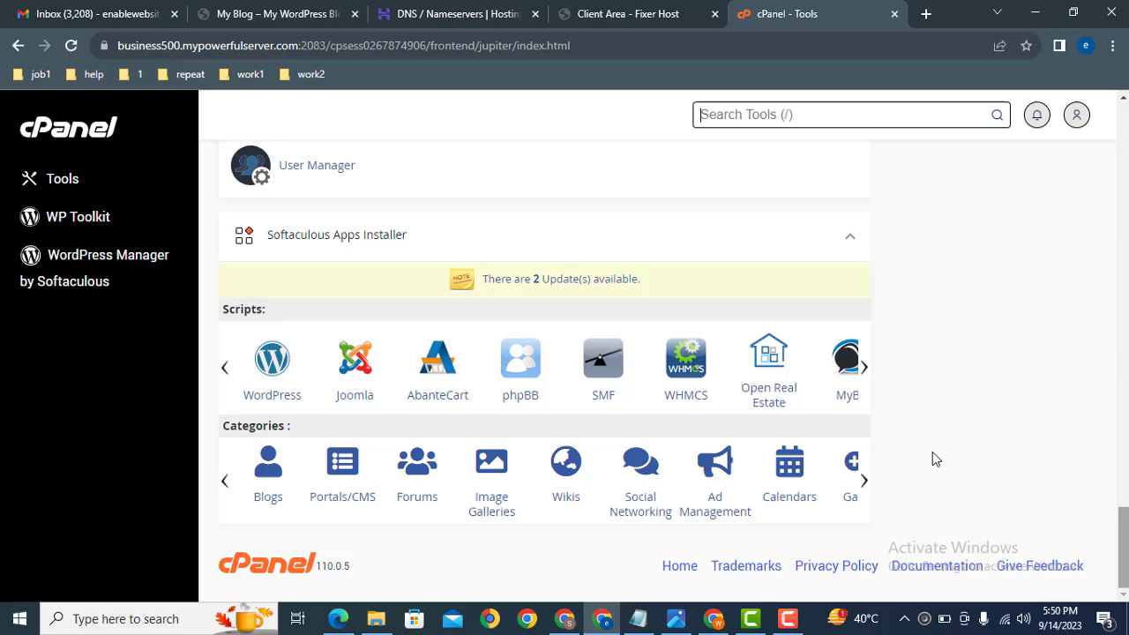
# Step: Start a new Softaculous WordPress installation targeting latestfullhdmovies.com
pyautogui.click(273, 363)
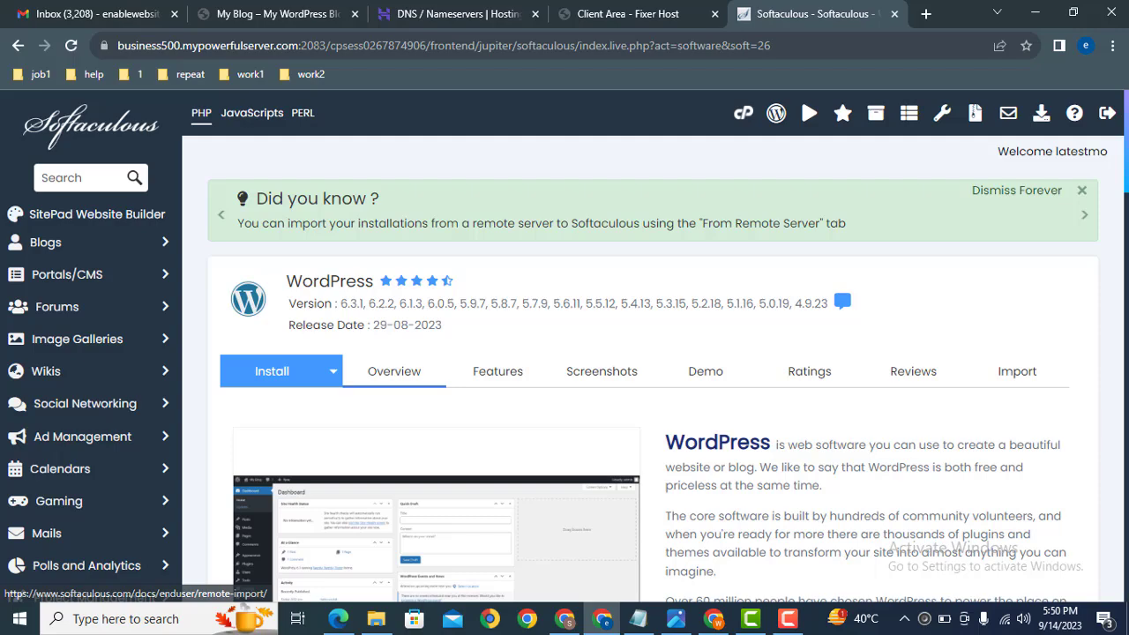
pyautogui.scroll(-3, 534, 369)
pyautogui.scroll(1, 418, 333)
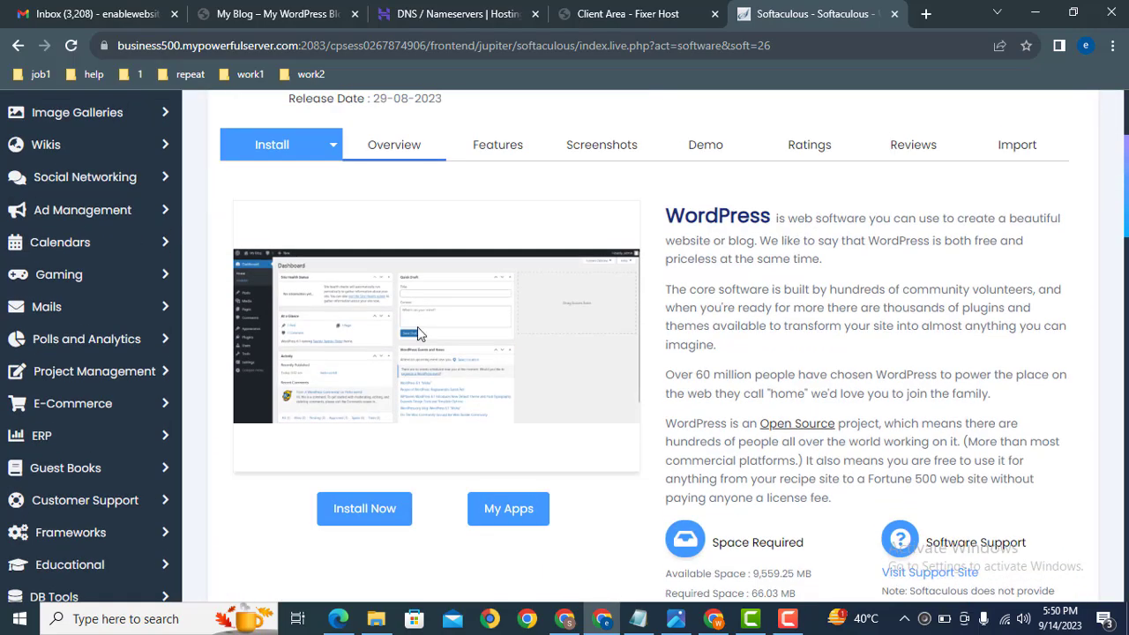
pyautogui.click(381, 515)
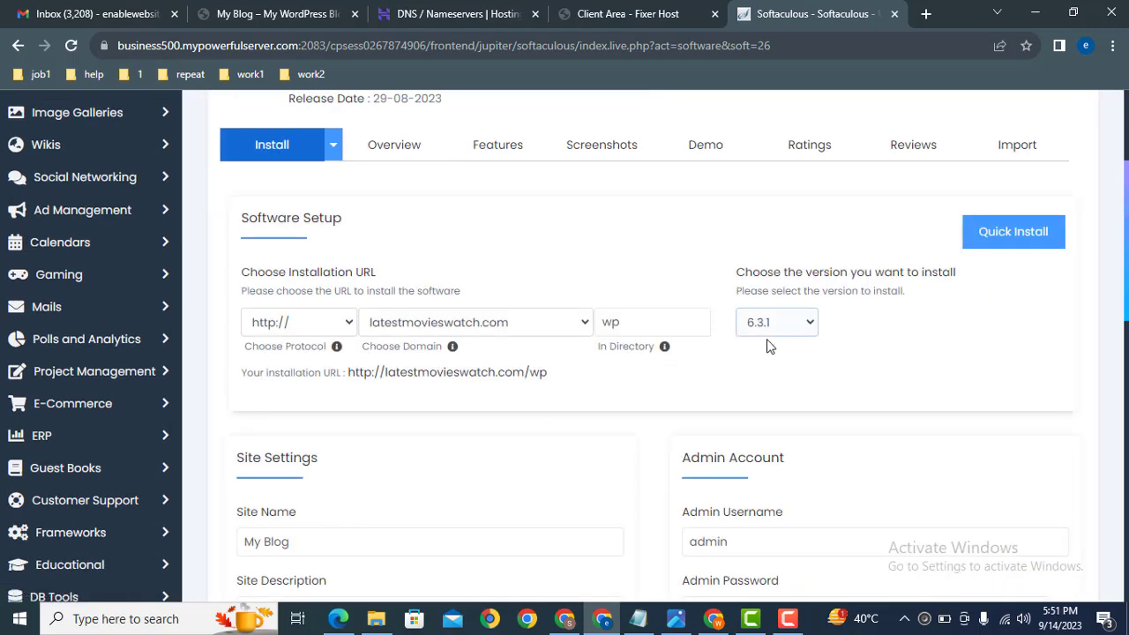
pyautogui.click(474, 321)
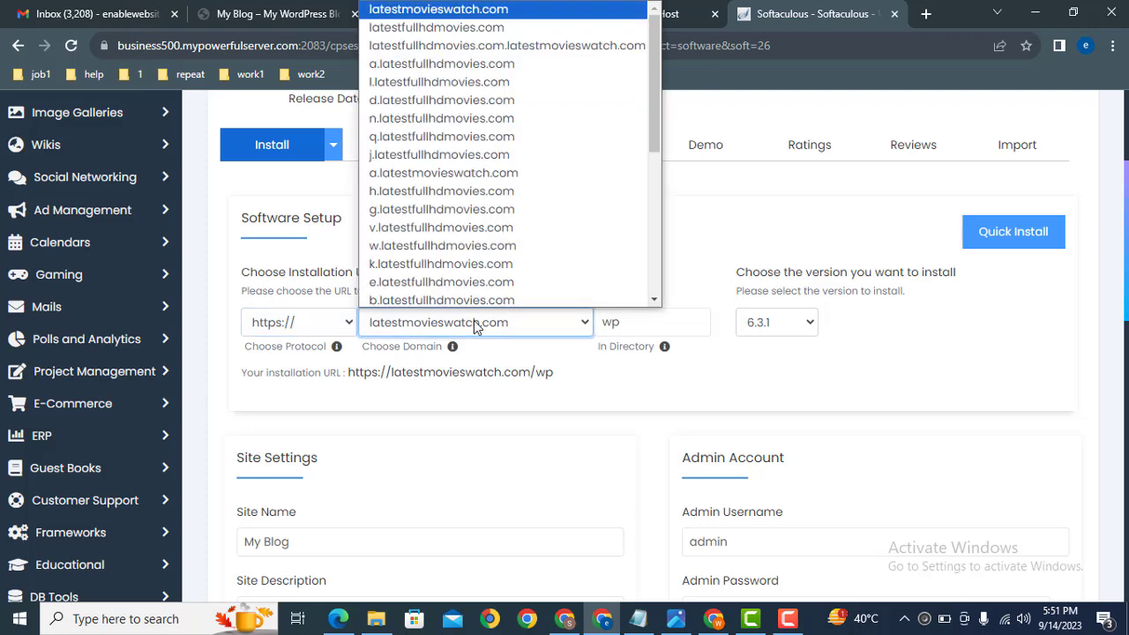
pyautogui.click(490, 26)
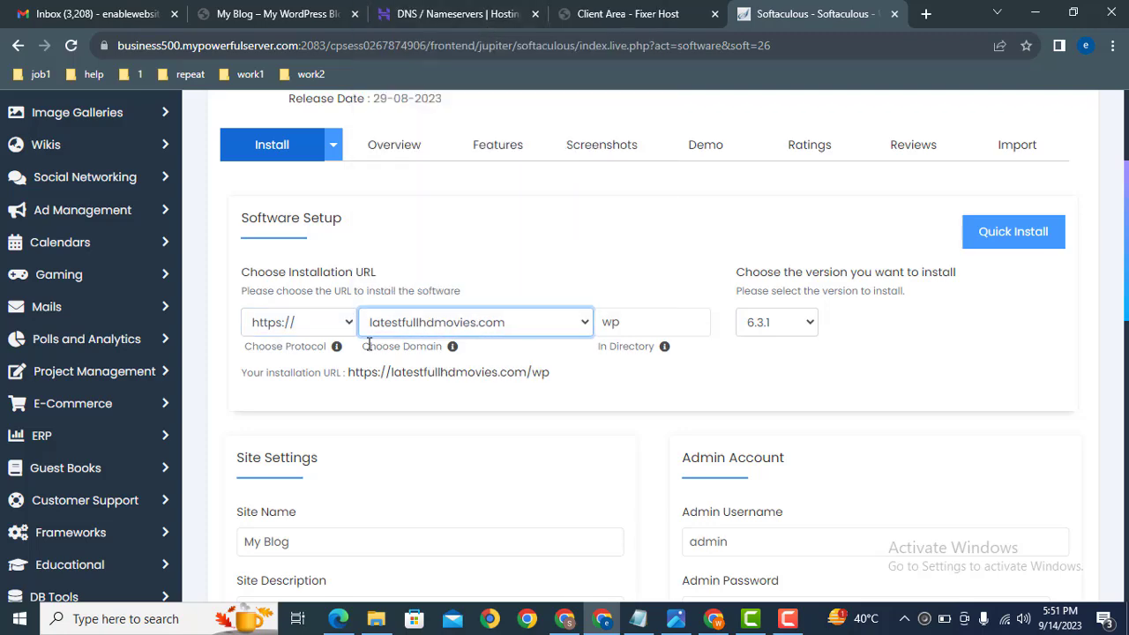
pyautogui.click(613, 323)
pyautogui.doubleClick(612, 323)
pyautogui.press('BackSpace')
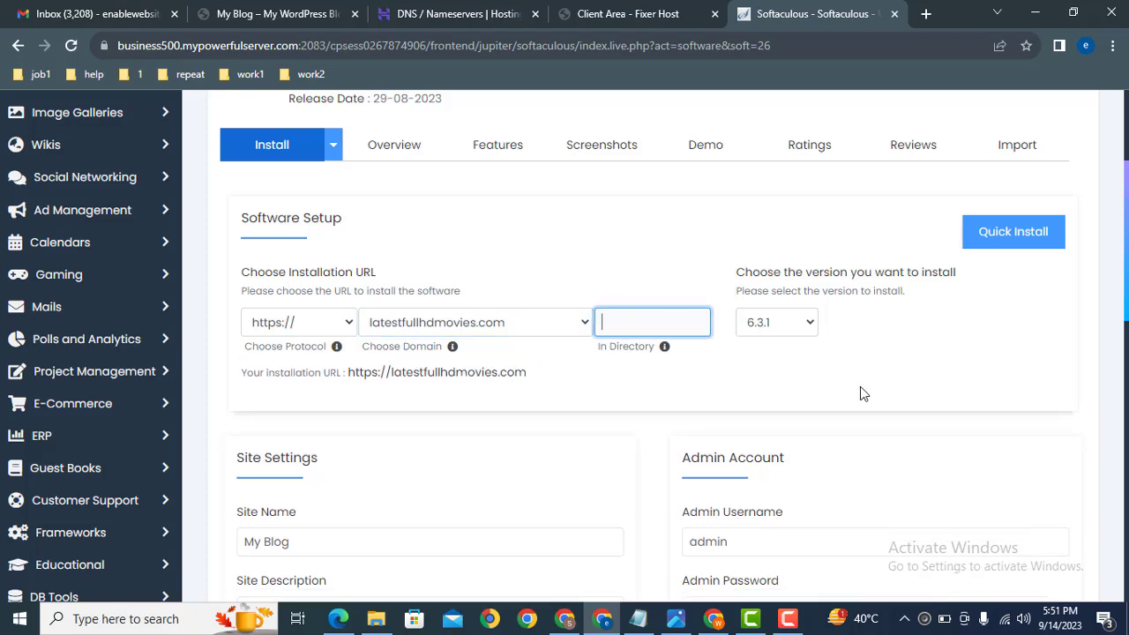
pyautogui.click(292, 323)
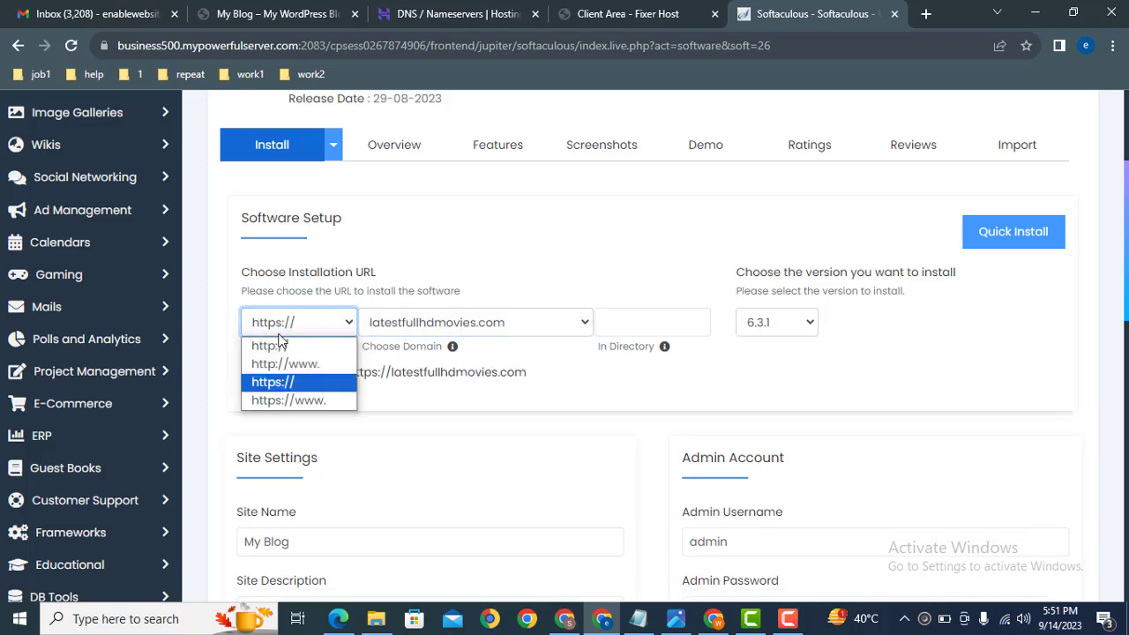
pyautogui.click(268, 348)
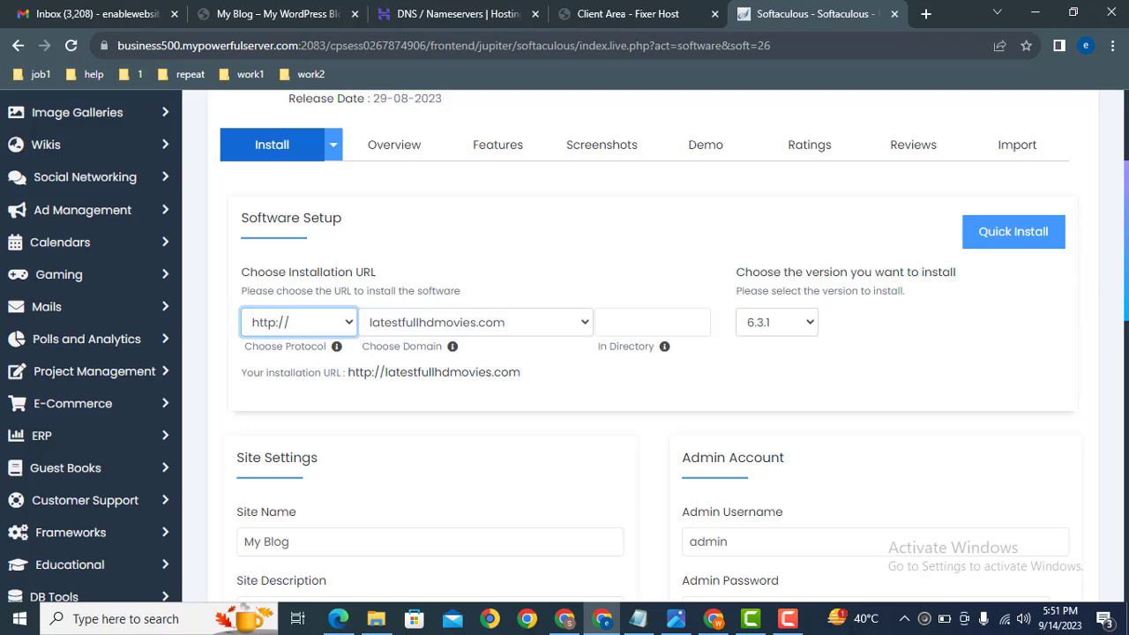
pyautogui.scroll(-1, 748, 284)
pyautogui.click(751, 277)
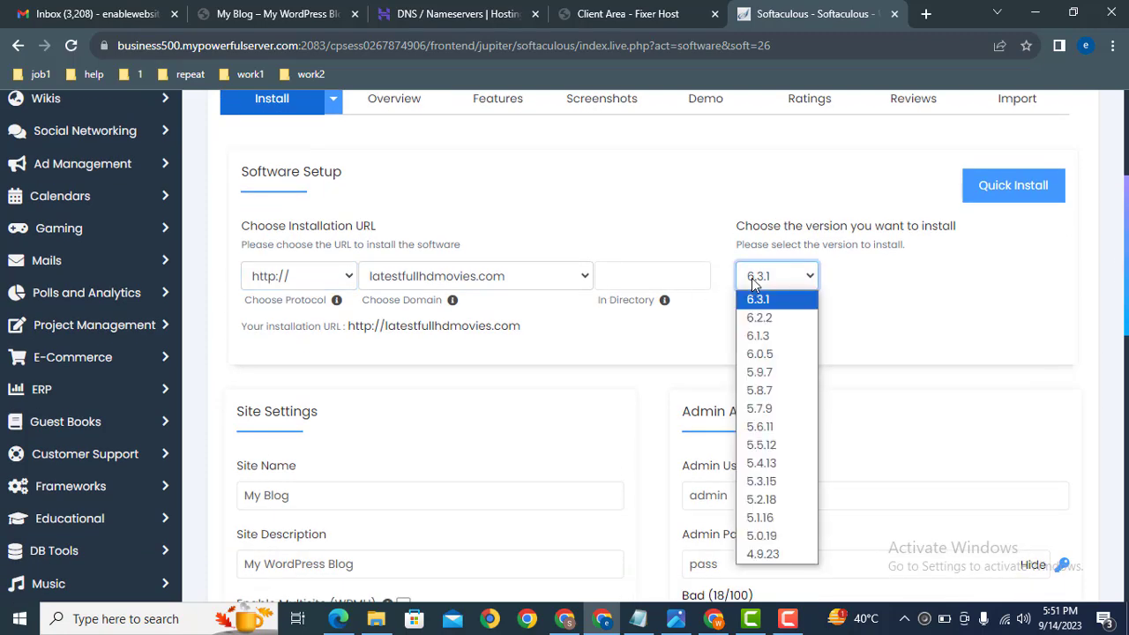
pyautogui.click(752, 278)
# Step: Replace the admin e-mail with the owner's saved e-mail address
pyautogui.scroll(-5, 793, 282)
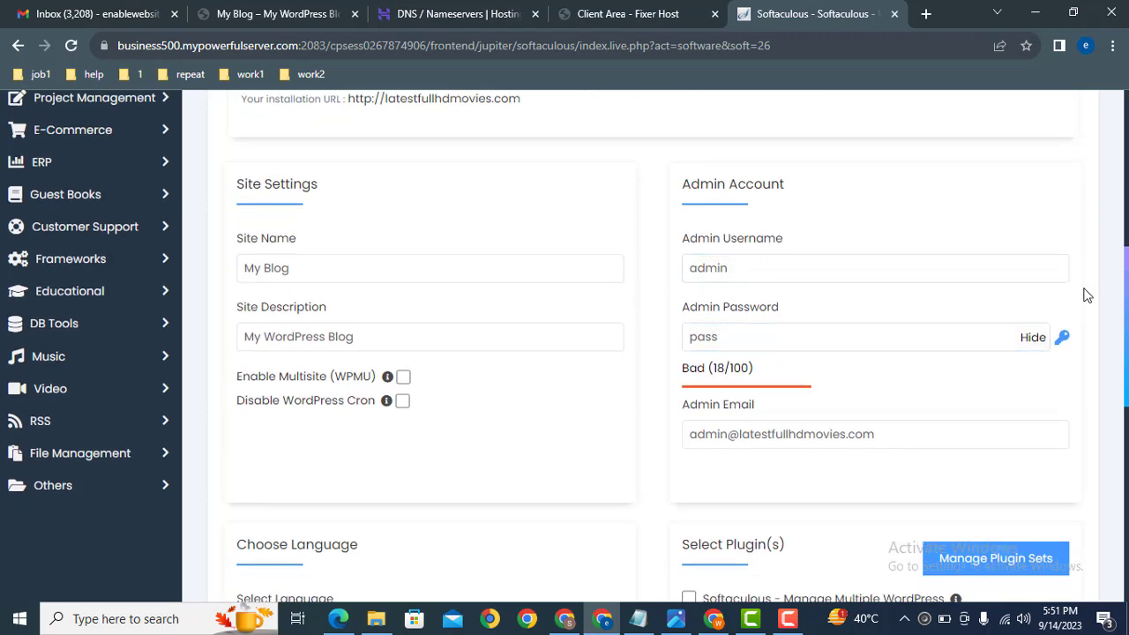
pyautogui.scroll(-1, 582, 343)
pyautogui.click(802, 306)
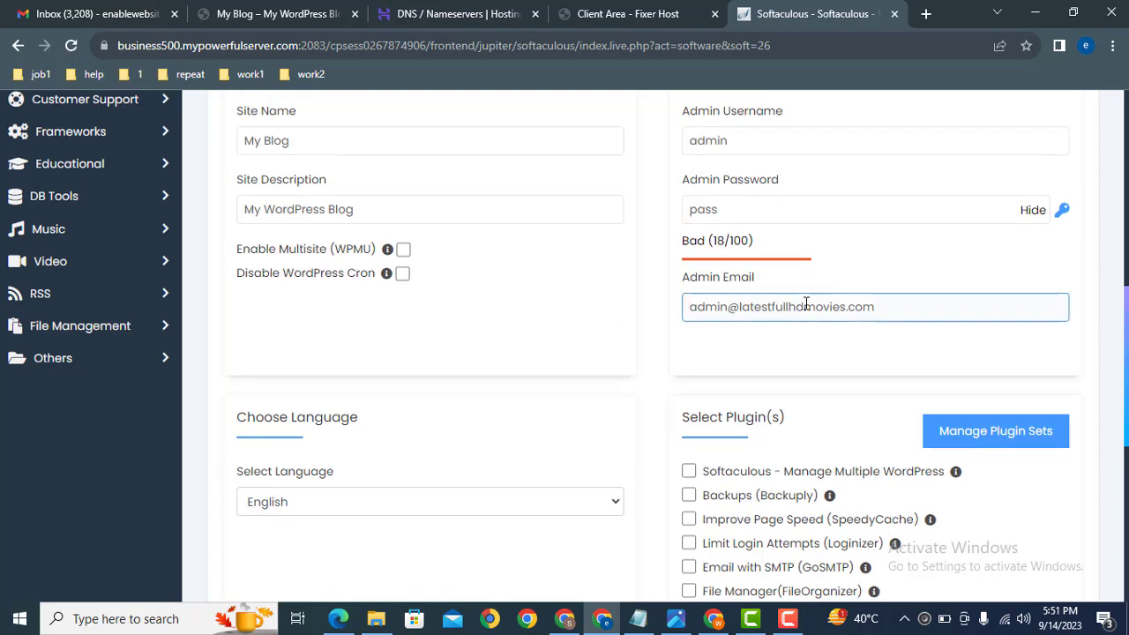
pyautogui.hotkey('ctrl', 'a')
pyautogui.press('BackSpace')
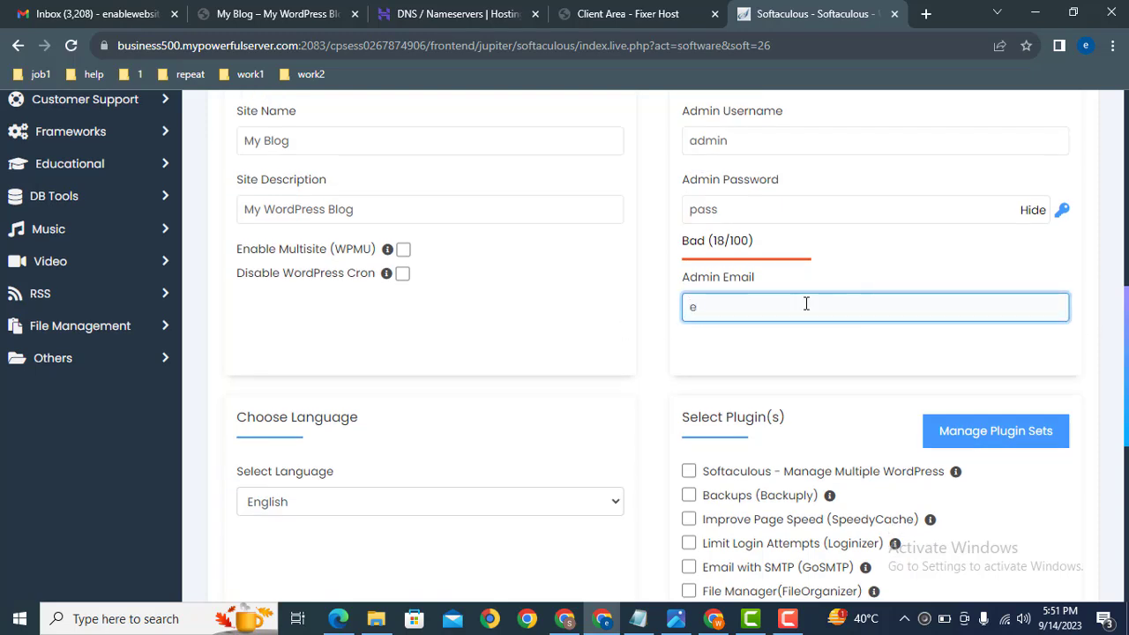
pyautogui.write('e')
pyautogui.click(841, 355)
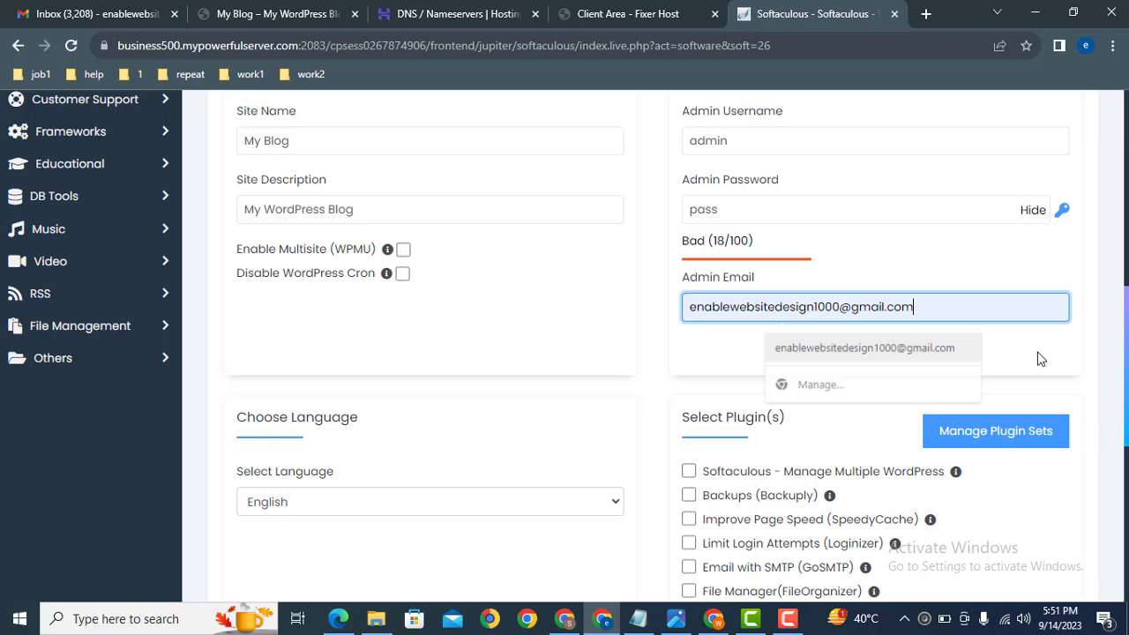
pyautogui.scroll(-5, 1125, 565)
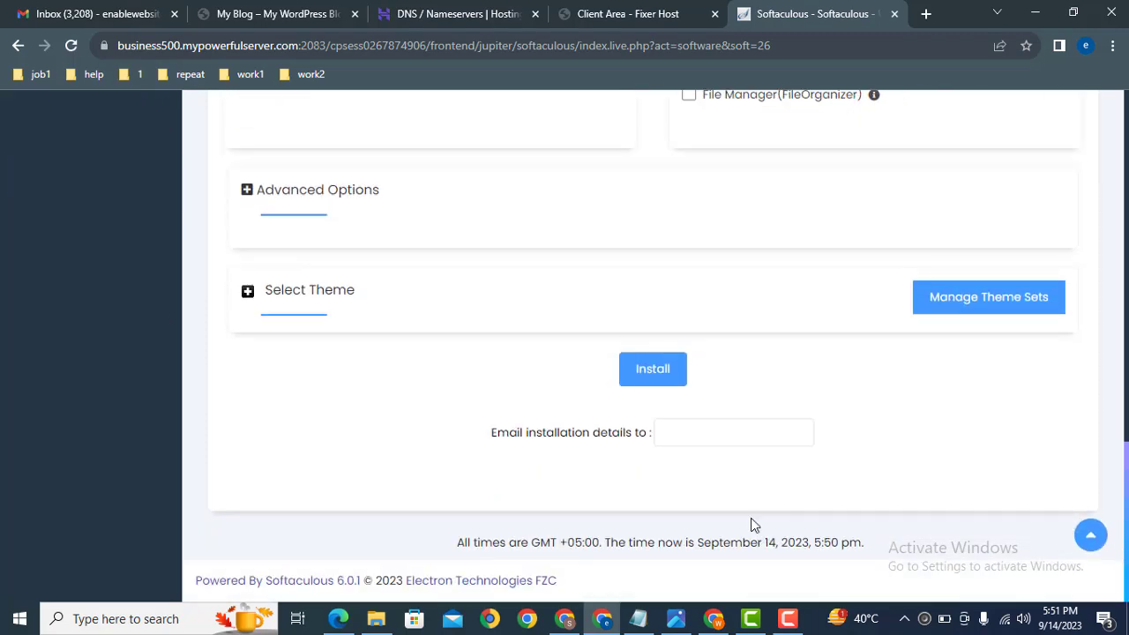
# Step: Send installation details to the owner's autofilled e-mail and install WordPress on latestfullhdmovies.com
pyautogui.click(688, 431)
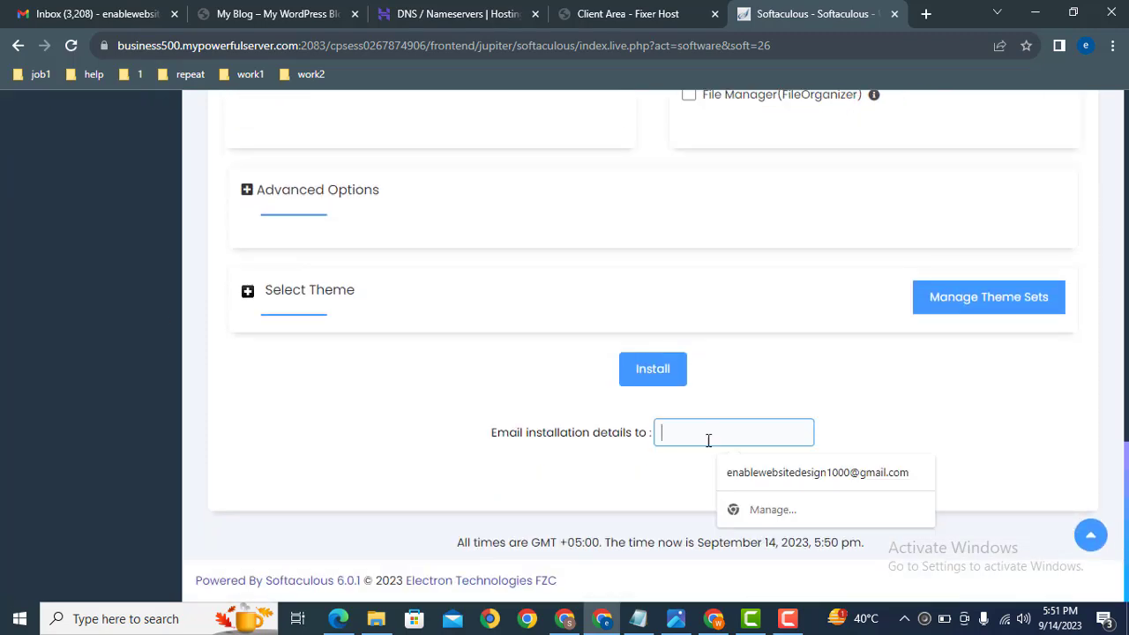
pyautogui.click(747, 472)
pyautogui.click(642, 368)
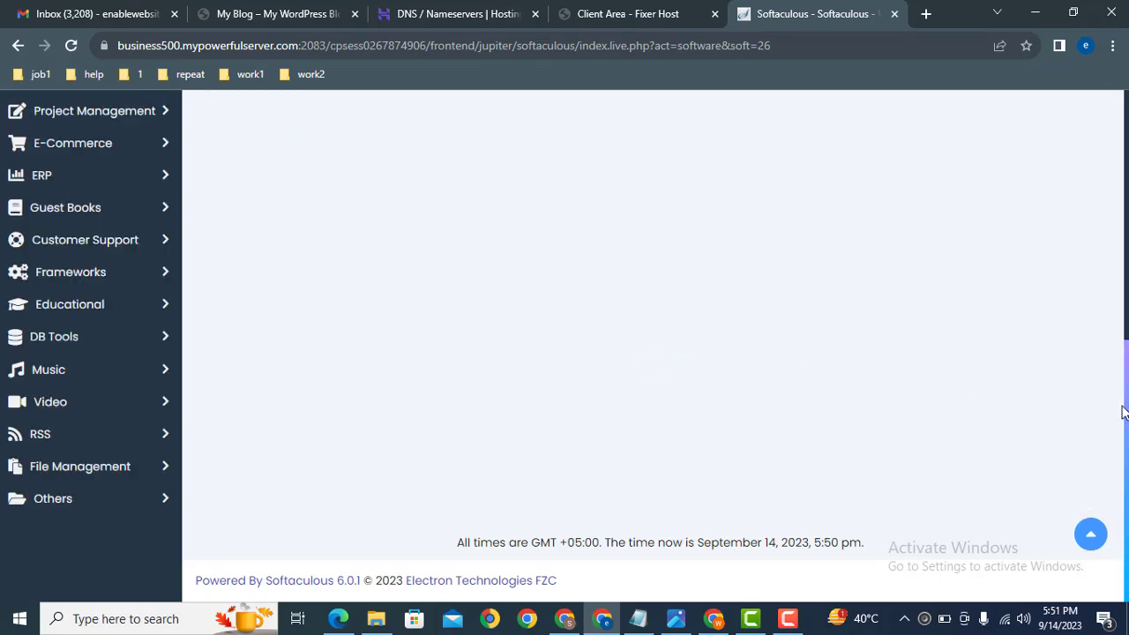
pyautogui.moveTo(1122, 412); pyautogui.dragTo(1126, 223)
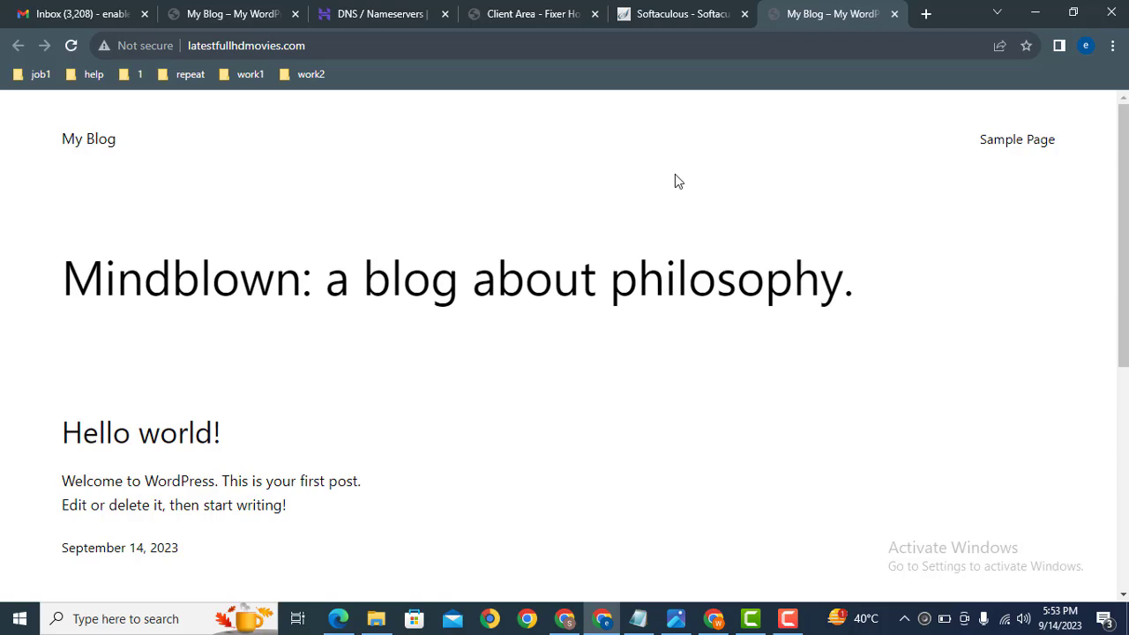
# Step: Leave the live My Blog site and return to the Softaculous installation success summary
pyautogui.click(640, 13)
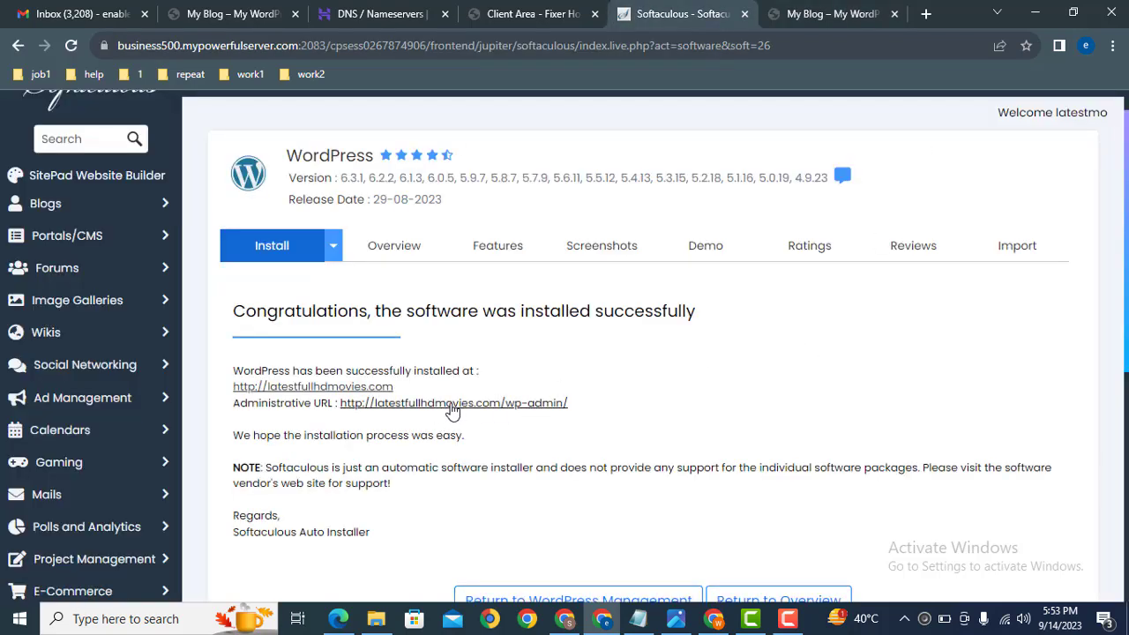